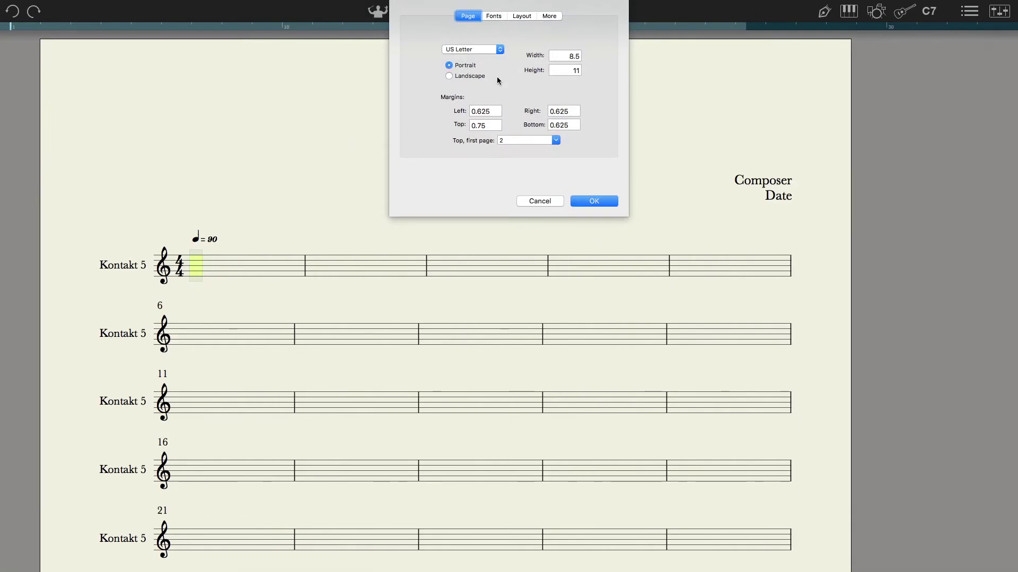
# - Set the score's notation style to Jazz in the layout settings
pyautogui.click(493, 15)
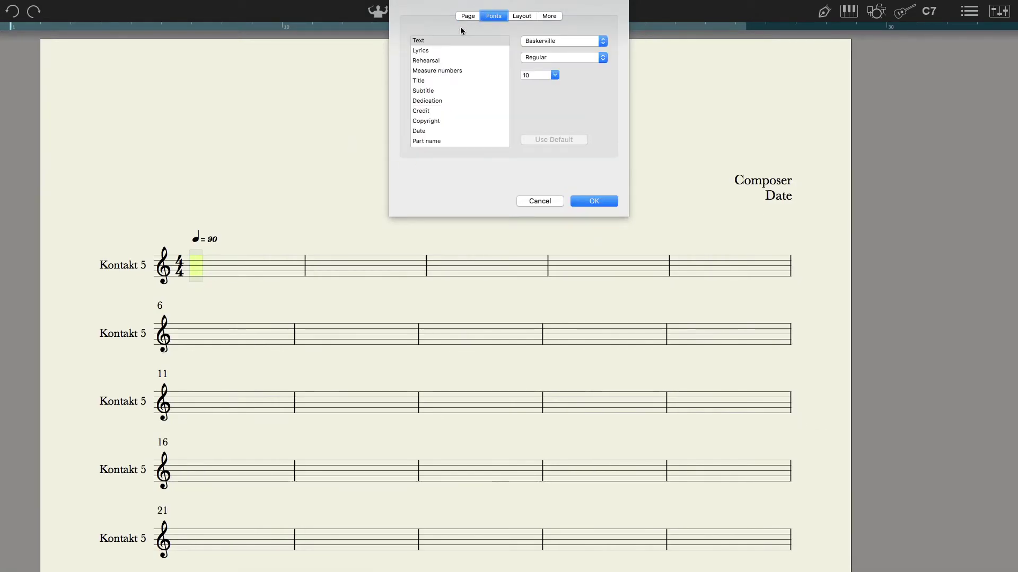
pyautogui.click(520, 16)
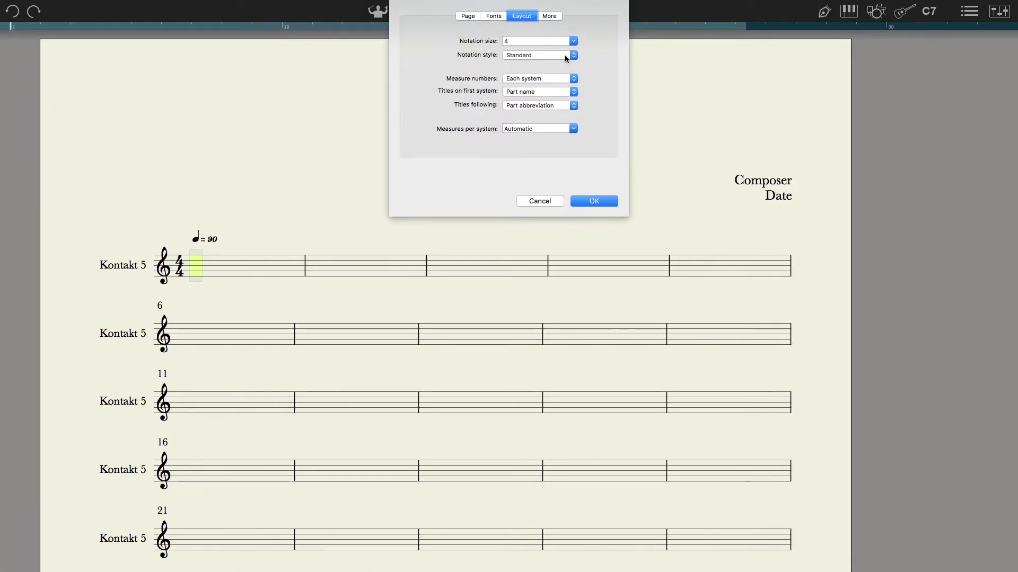
pyautogui.click(564, 55)
pyautogui.click(571, 62)
# - Enter "Misty" as the title and "-Erroll Garner" as the composer, and clear the date
pyautogui.write('M')
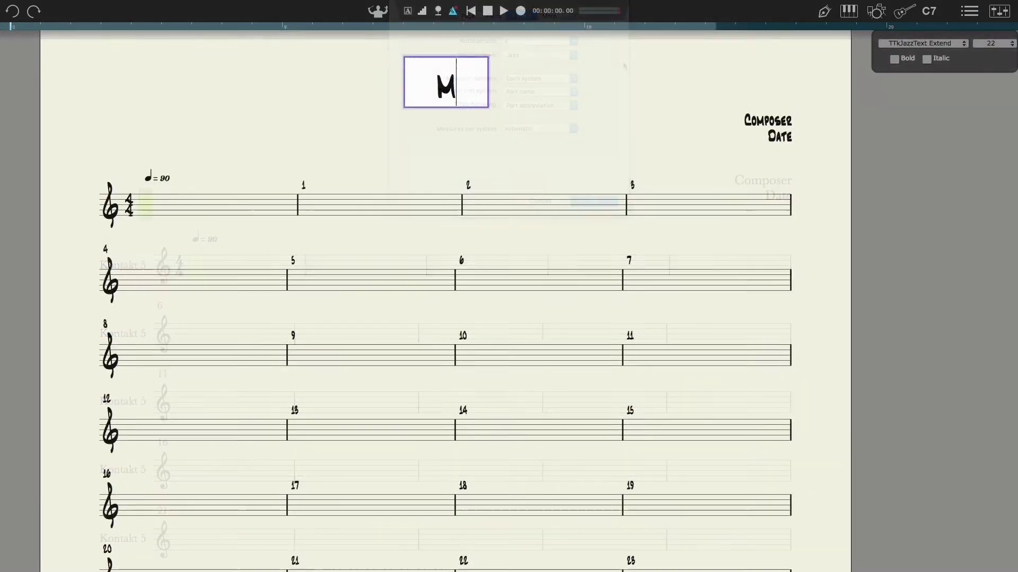
pyautogui.write('isty')
pyautogui.press('Return')
pyautogui.press('Tab')
pyautogui.write('-Erroll Garner')
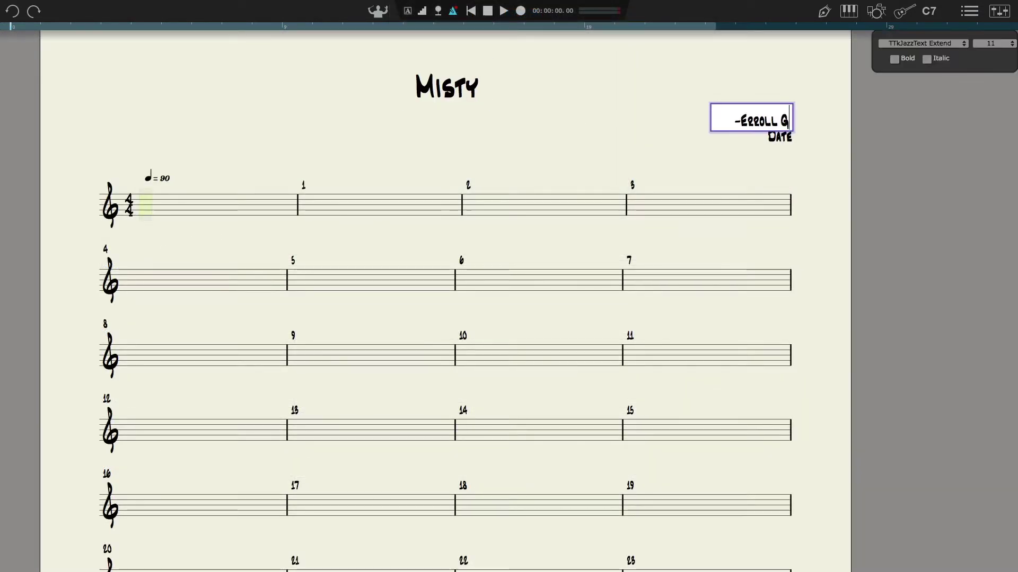
pyautogui.press('Tab')
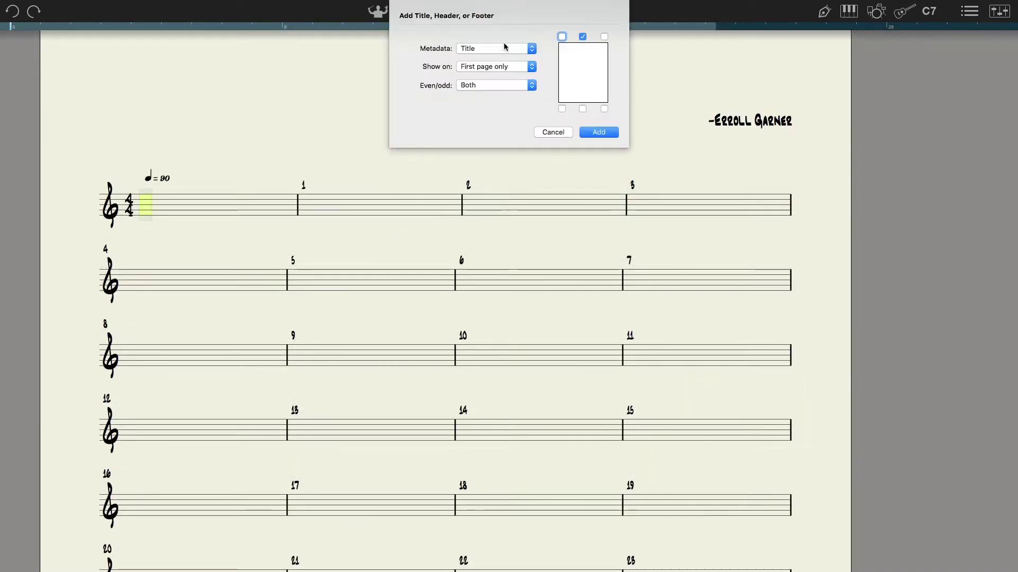
# - Add a subtitle reading "(BALLAD)" at the upper left of the first page only
pyautogui.click(504, 46)
pyautogui.click(506, 57)
pyautogui.click(562, 36)
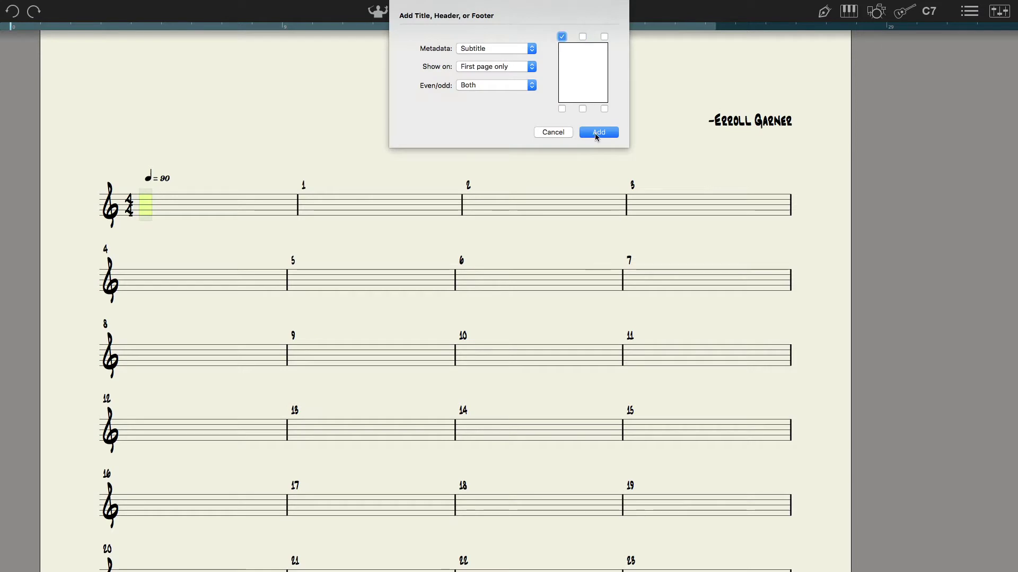
pyautogui.click(598, 132)
pyautogui.write('(BALLAD)')
pyautogui.press('Return')
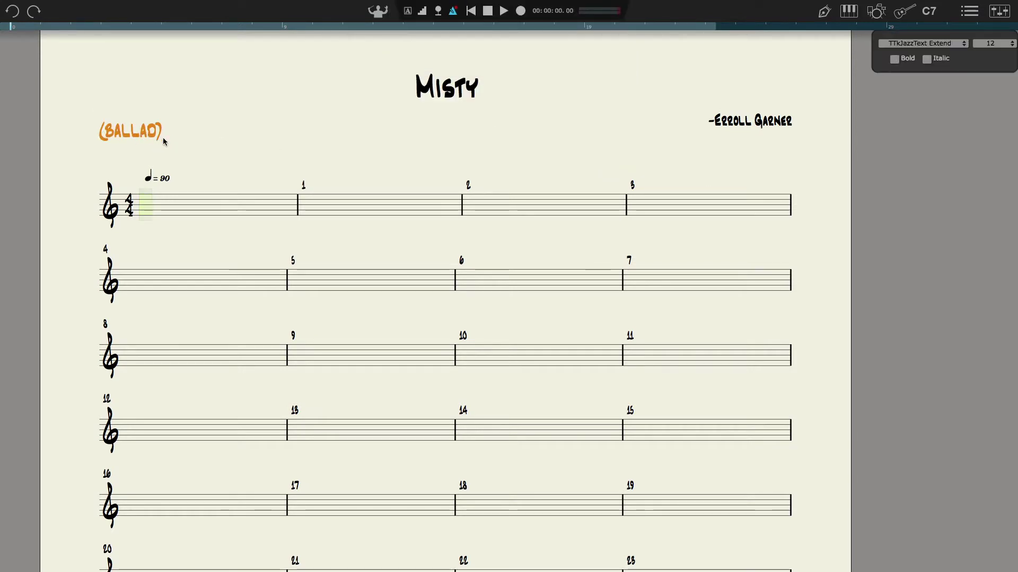
pyautogui.click(302, 132)
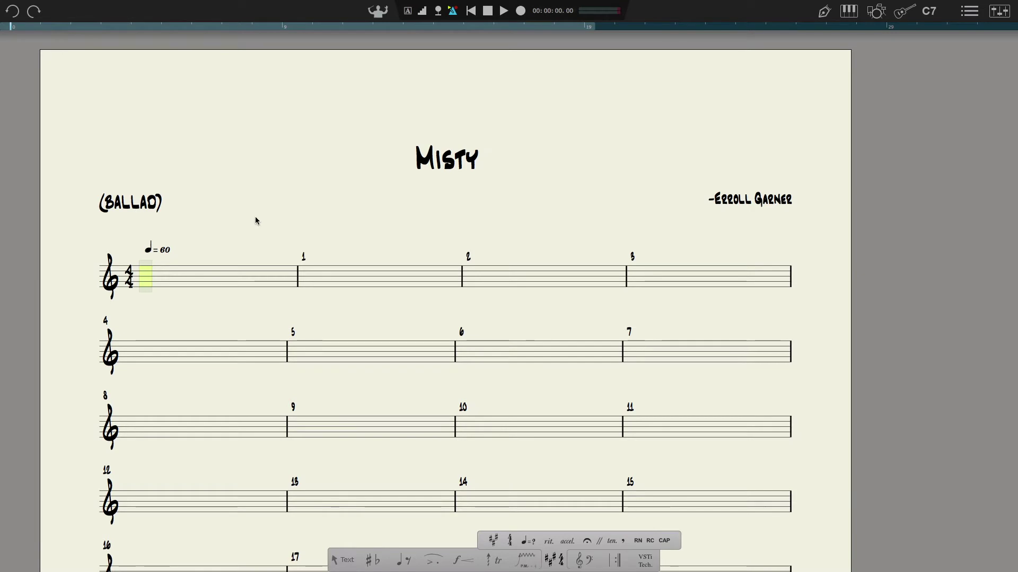
# - Set the key signature to E♭ major for all staves at the start of the score
pyautogui.press('k')
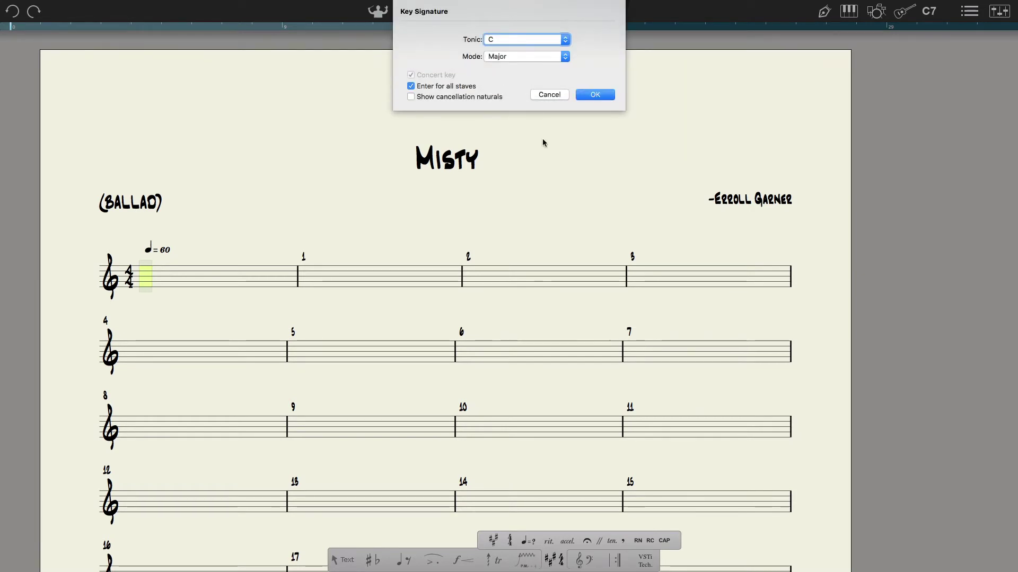
pyautogui.click(551, 38)
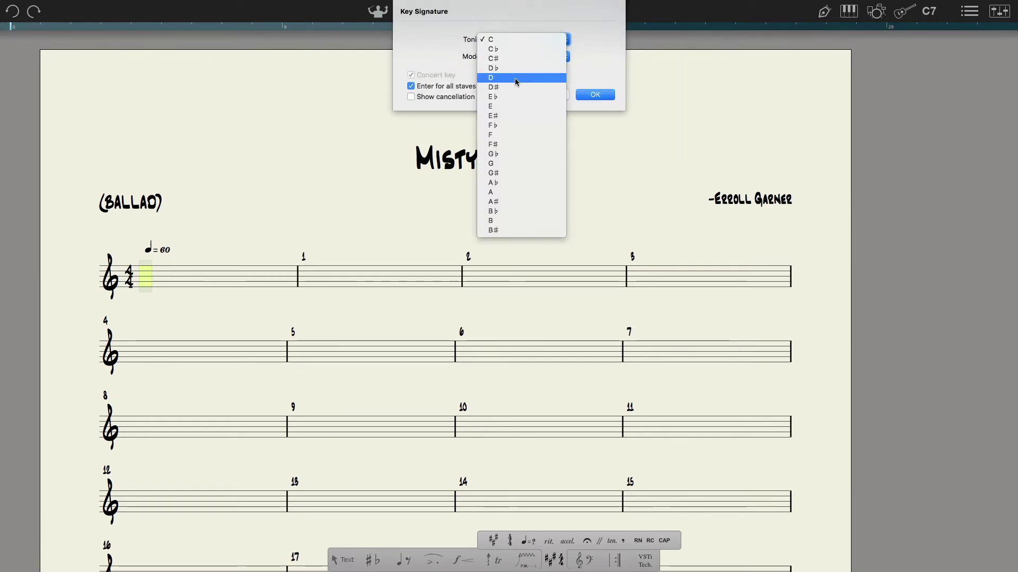
pyautogui.click(514, 97)
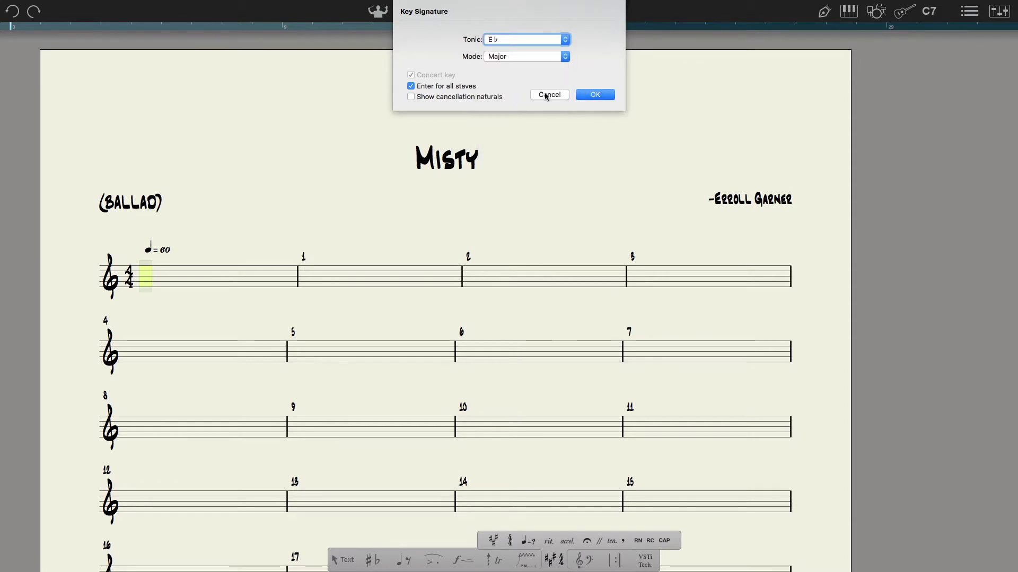
pyautogui.click(595, 95)
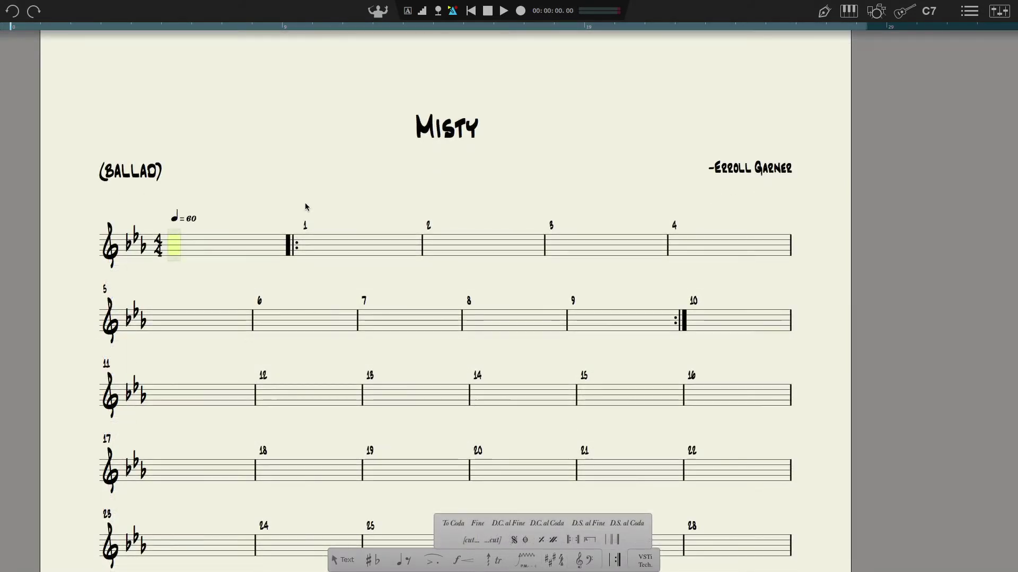
# - Enter the pickup as two eighth notes, B♭ and G, before the opening repeat barline
pyautogui.press('space')
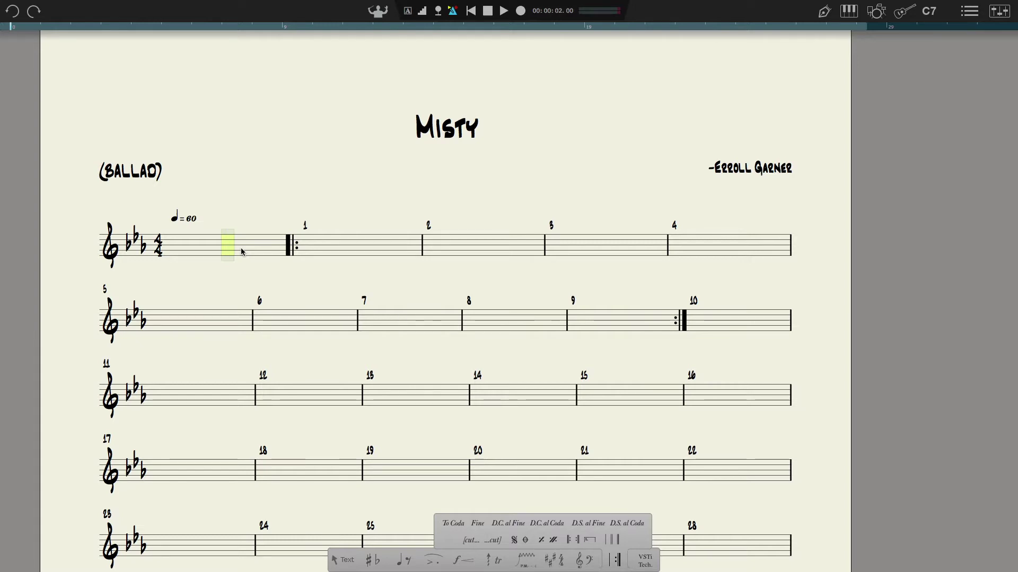
pyautogui.press('e')
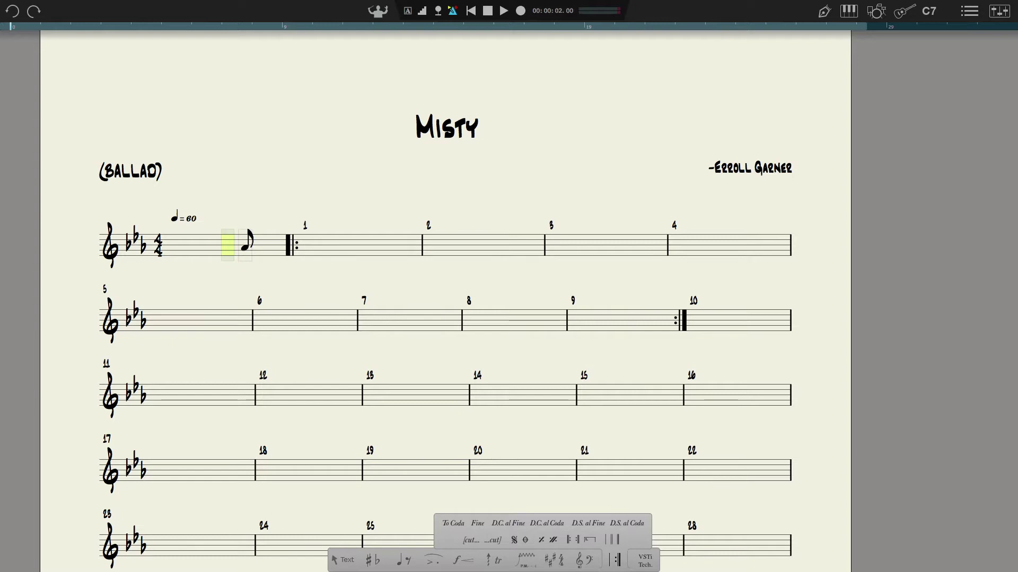
pyautogui.click(228, 245)
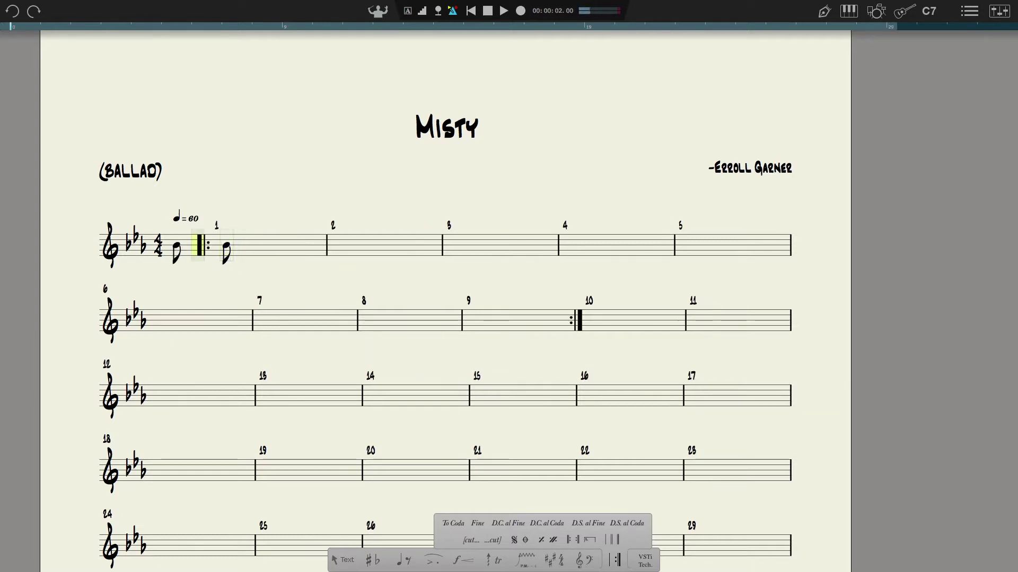
pyautogui.press('Left')
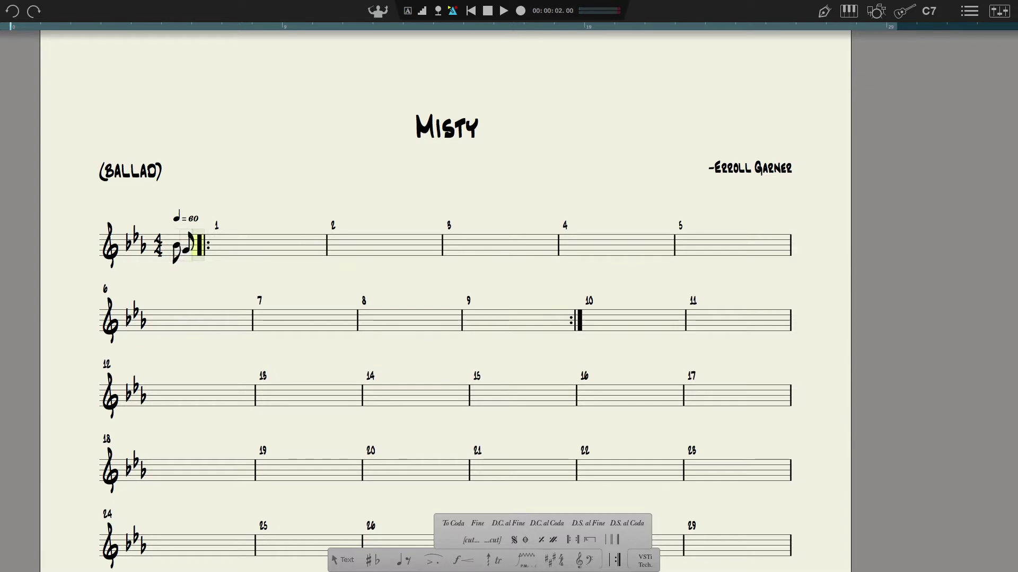
pyautogui.click(186, 250)
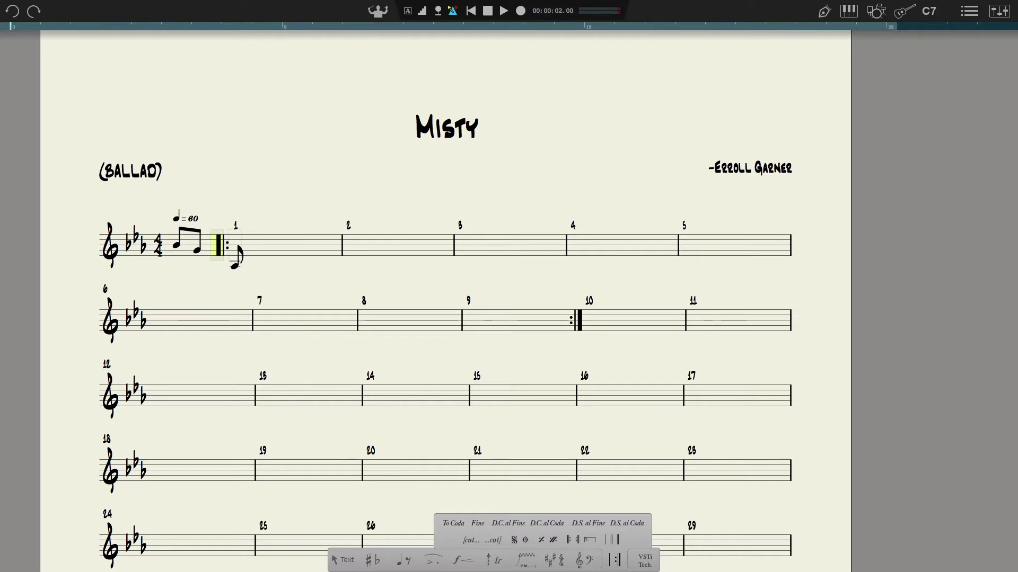
# - Fill measure 1 with a dotted half note D followed by eighth notes B♭ and C
pyautogui.press('h')
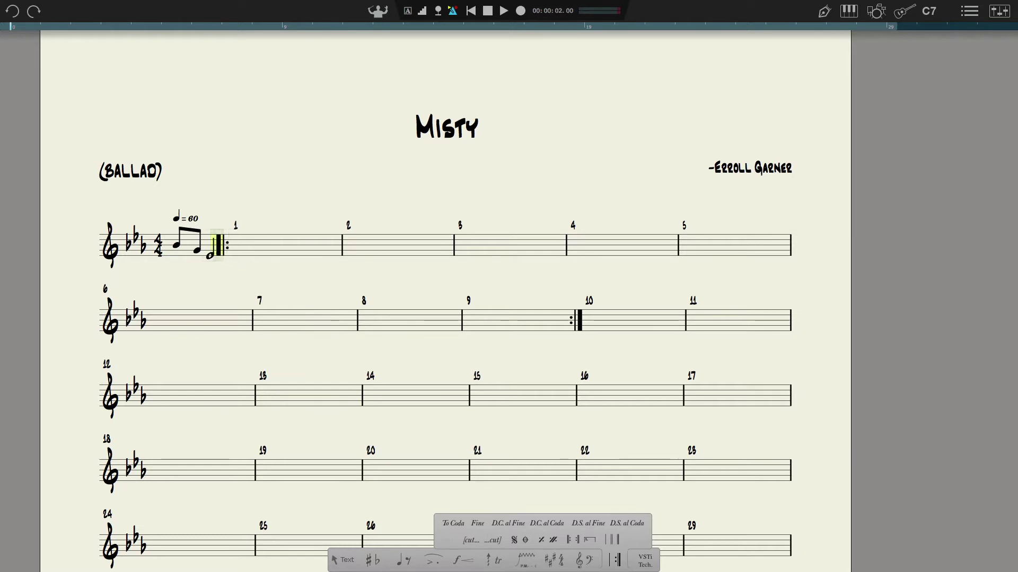
pyautogui.press('.')
pyautogui.press('d')
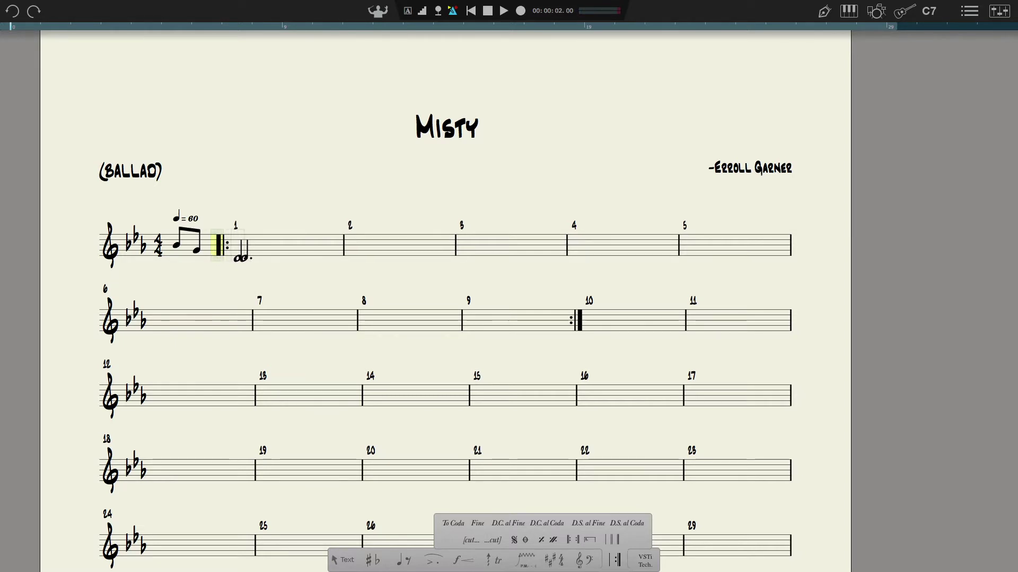
pyautogui.press('e')
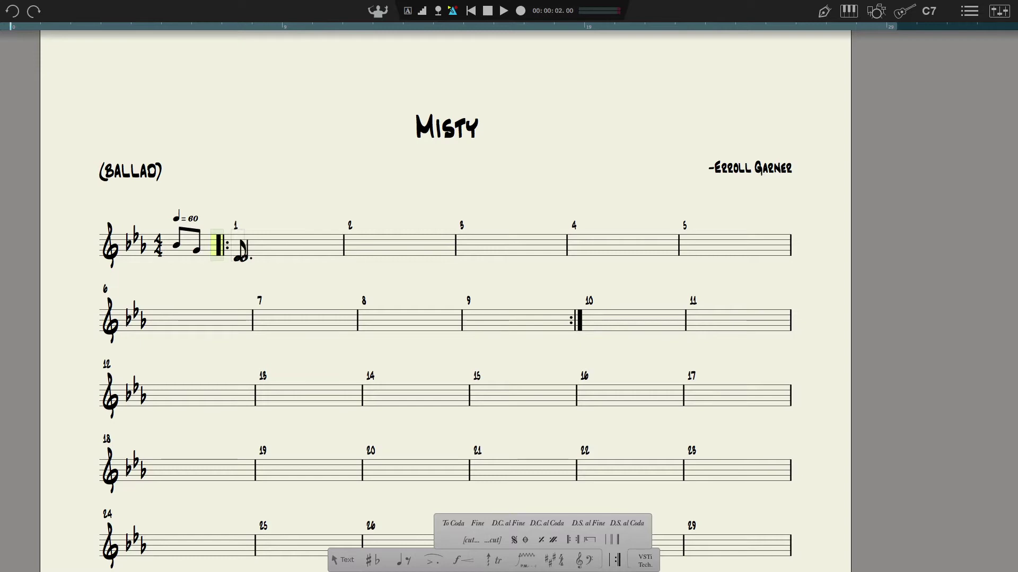
pyautogui.click(303, 264)
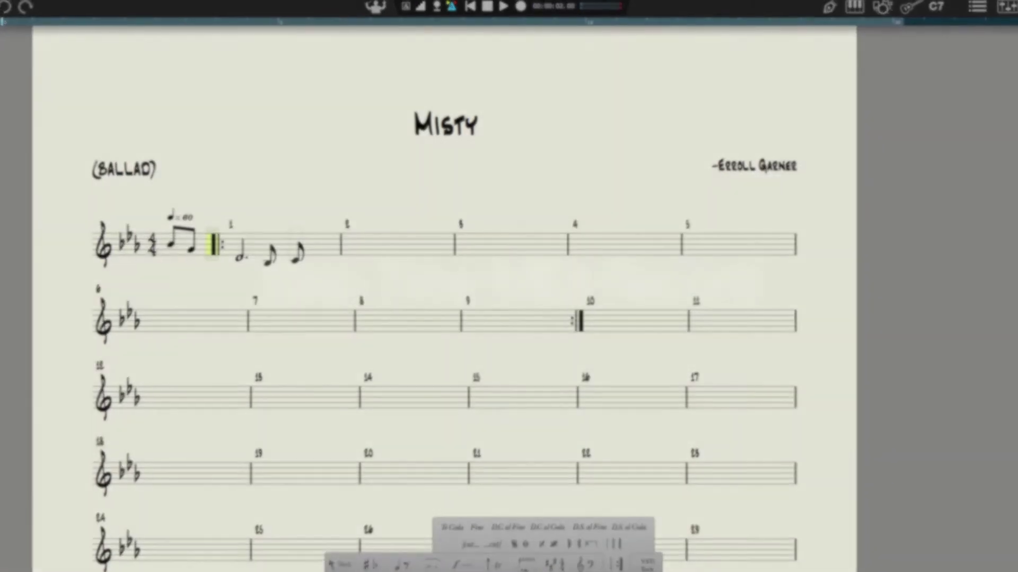
pyautogui.click(298, 259)
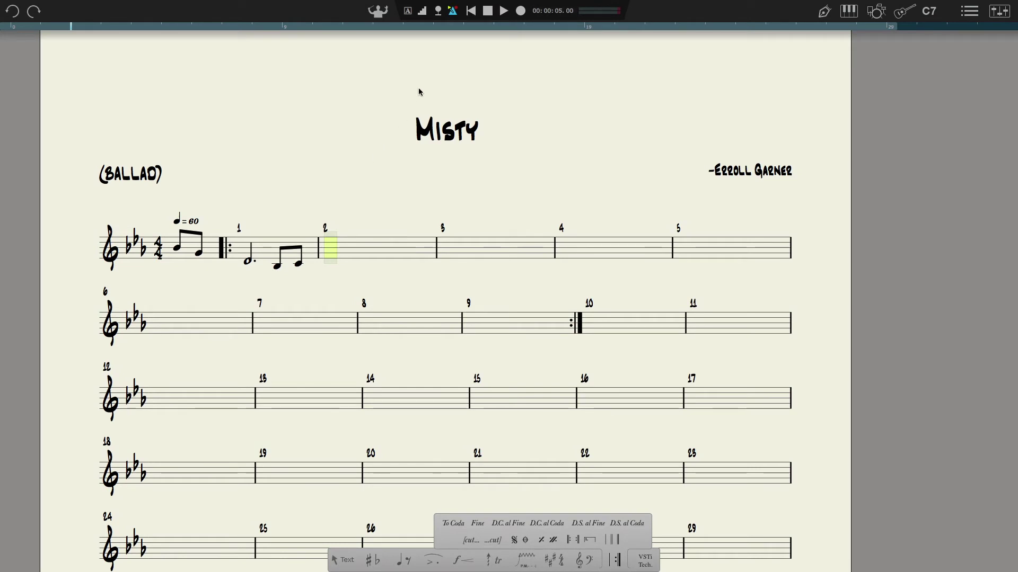
# - Using step-time entry, fill measure 2 with eight eighth notes starting on D♭, and begin measure 3 with a half note C and an eighth rest
pyautogui.click(423, 12)
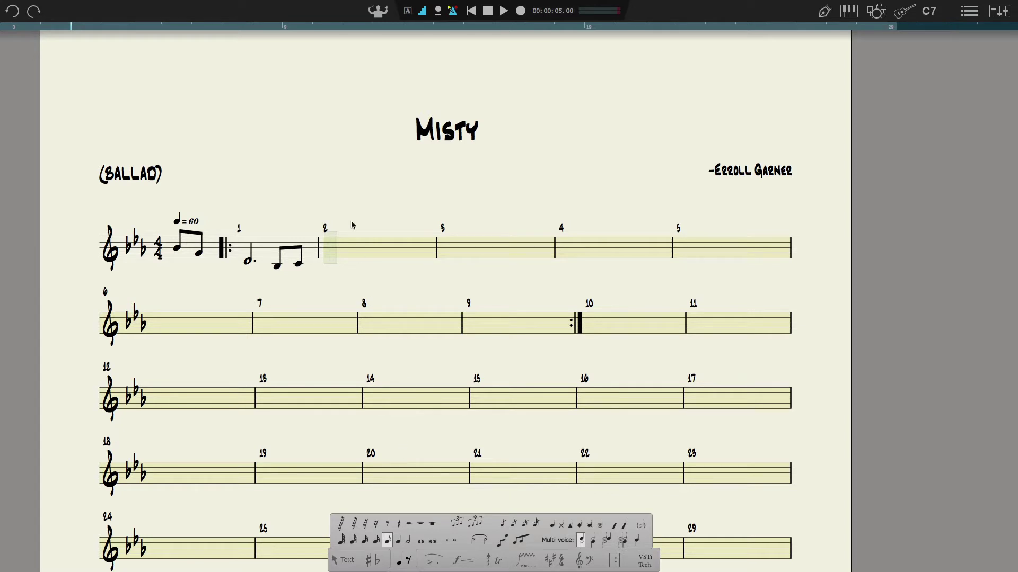
pyautogui.press('q')
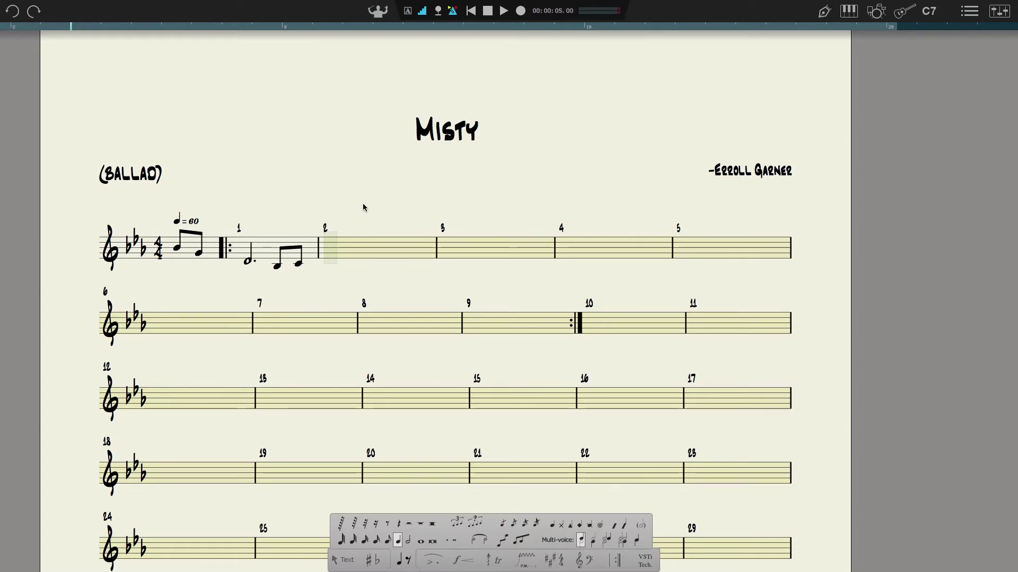
pyautogui.press('7')
pyautogui.press('4')
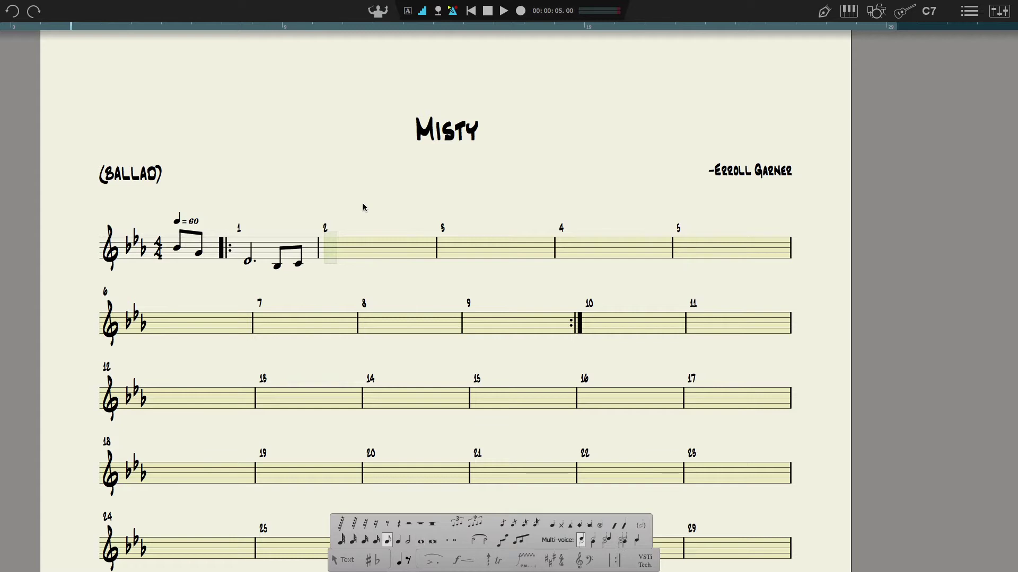
pyautogui.press('3')
pyautogui.press('2')
pyautogui.press('4')
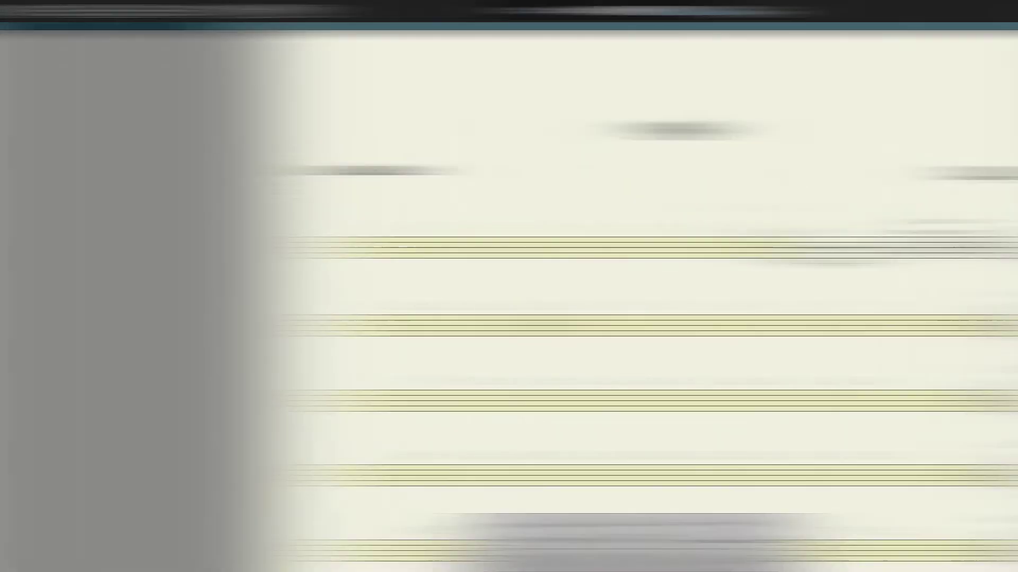
pyautogui.press('e')
pyautogui.hotkey('ctrl', 'z')
pyautogui.press('space')
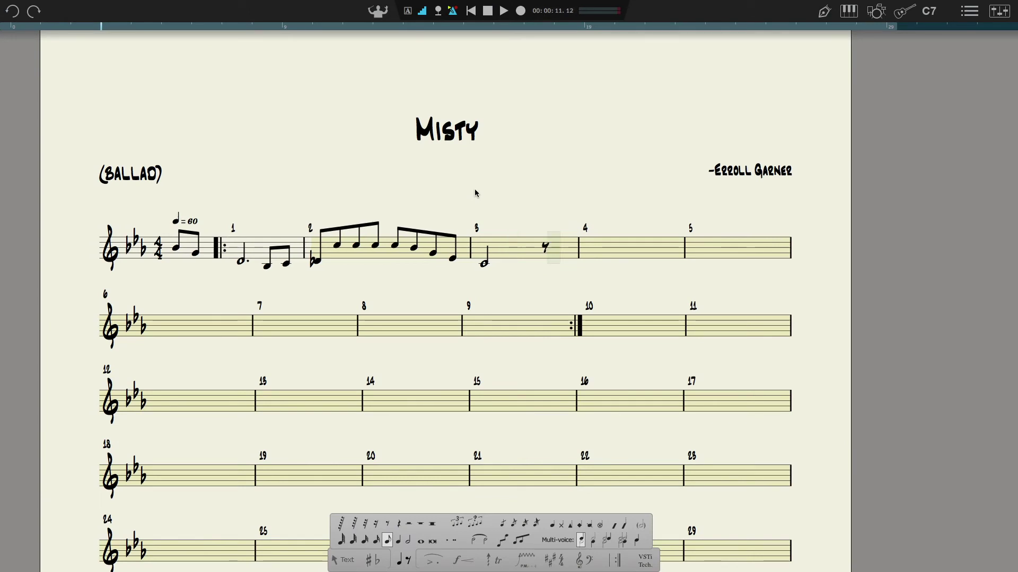
# - Make a bracketed triplet in measure 3 from the eighth rest and eighth notes G and A♭
pyautogui.press('Escape')
pyautogui.moveTo(495, 222); pyautogui.dragTo(572, 282)
pyautogui.rightClick(515, 250)
pyautogui.click(636, 368)
pyautogui.rightClick(612, 253)
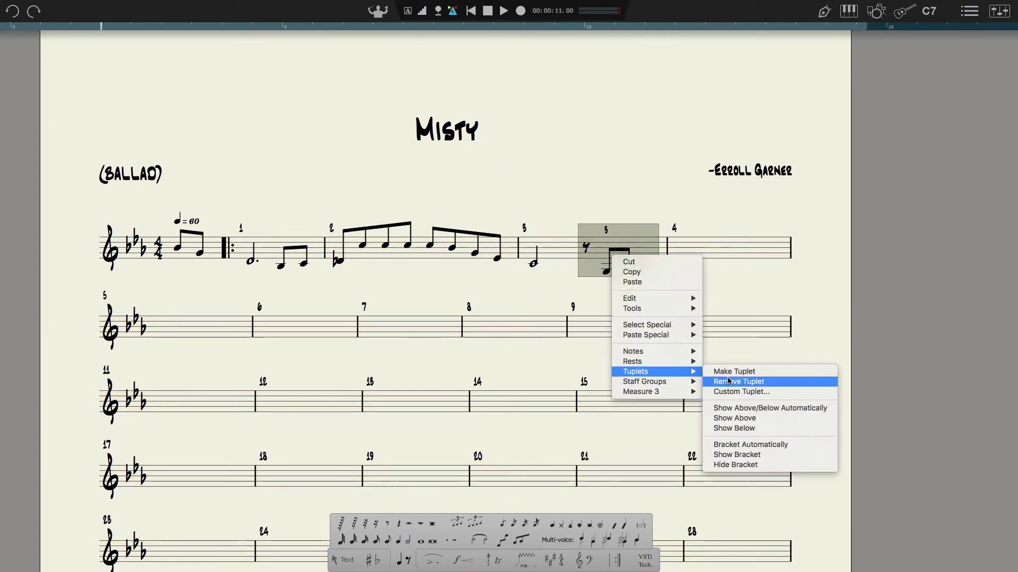
pyautogui.click(737, 454)
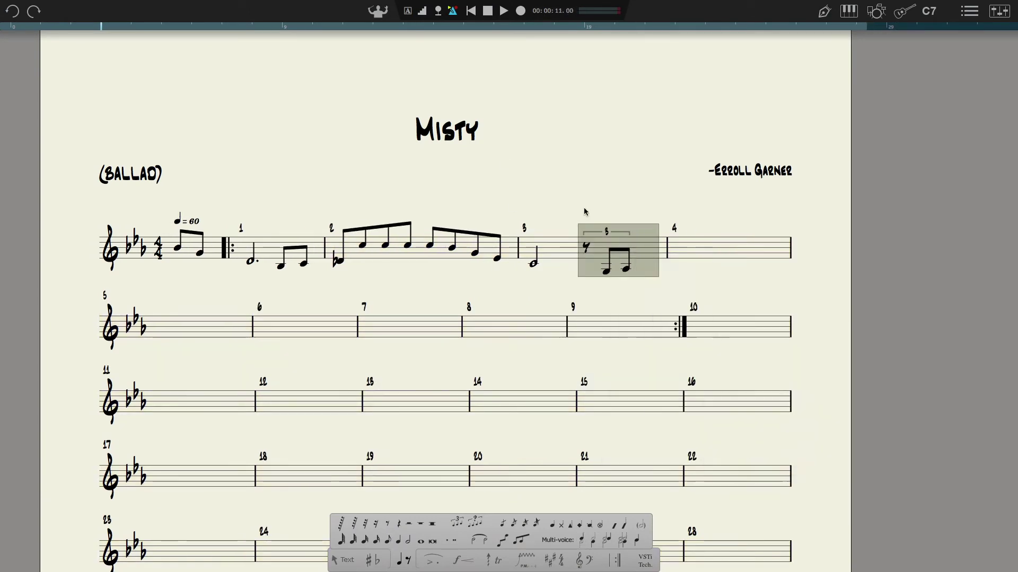
pyautogui.press('Escape')
# - Enter eighth notes C, E♭ and G after the first triplet in measure 3
pyautogui.click(634, 252)
pyautogui.rightClick(636, 253)
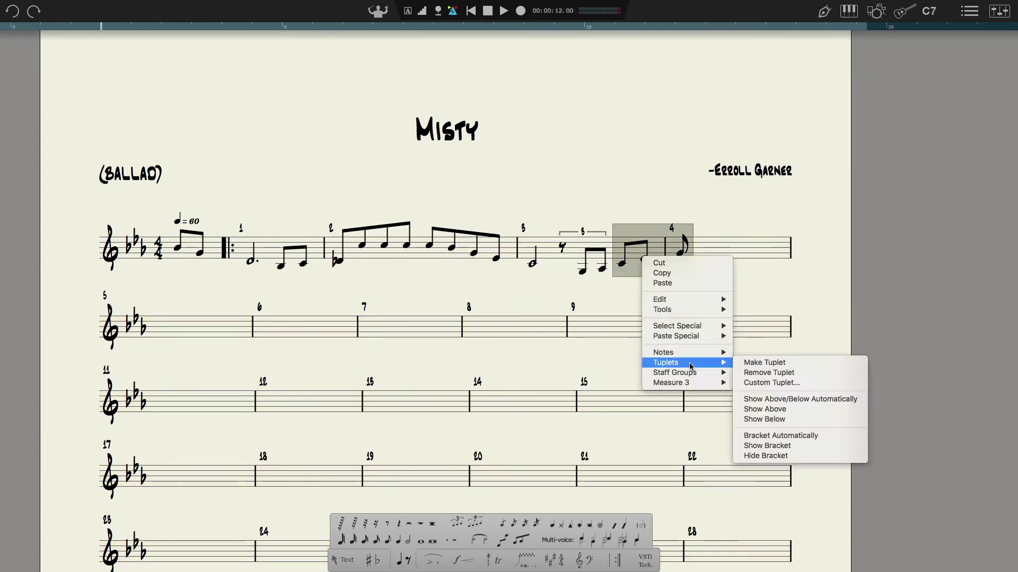
pyautogui.press('Escape')
pyautogui.press('c')
pyautogui.press('e')
pyautogui.press('g')
# - Turn the last three eighth notes of measure 3 into a triplet and show its bracket
pyautogui.rightClick(643, 252)
pyautogui.moveTo(613, 220); pyautogui.dragTo(657, 293)
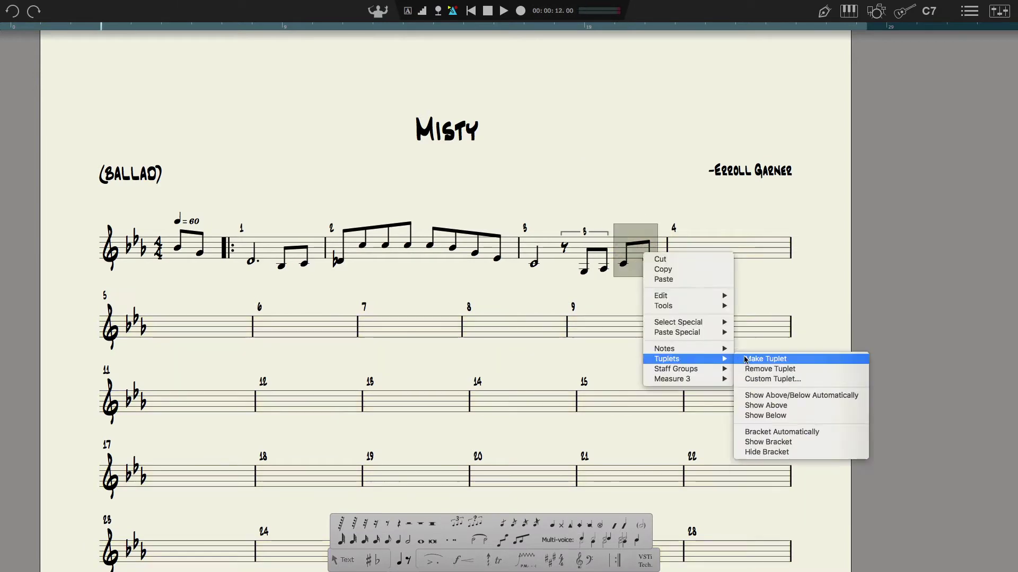
pyautogui.click(742, 357)
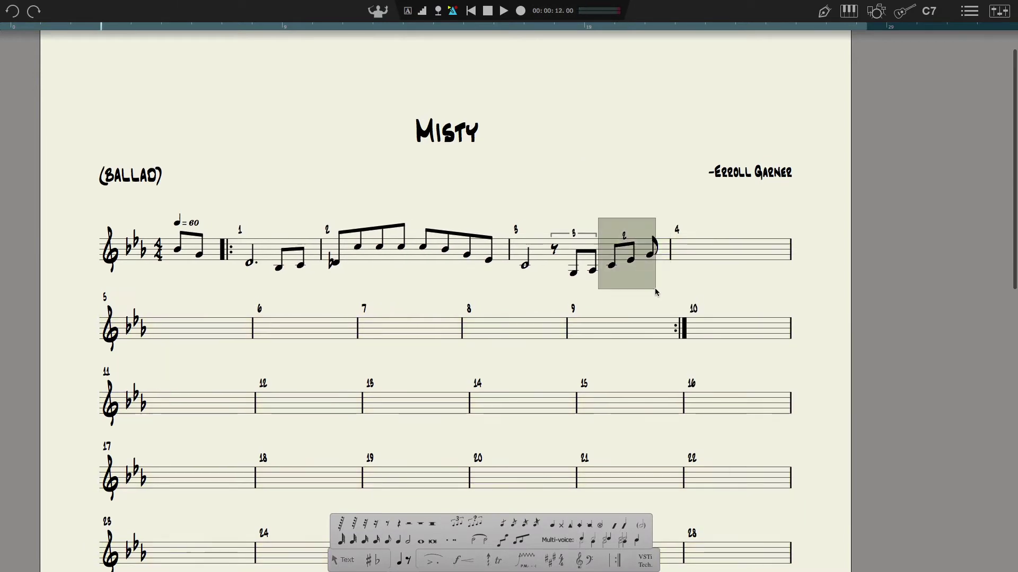
pyautogui.rightClick(642, 254)
pyautogui.click(791, 444)
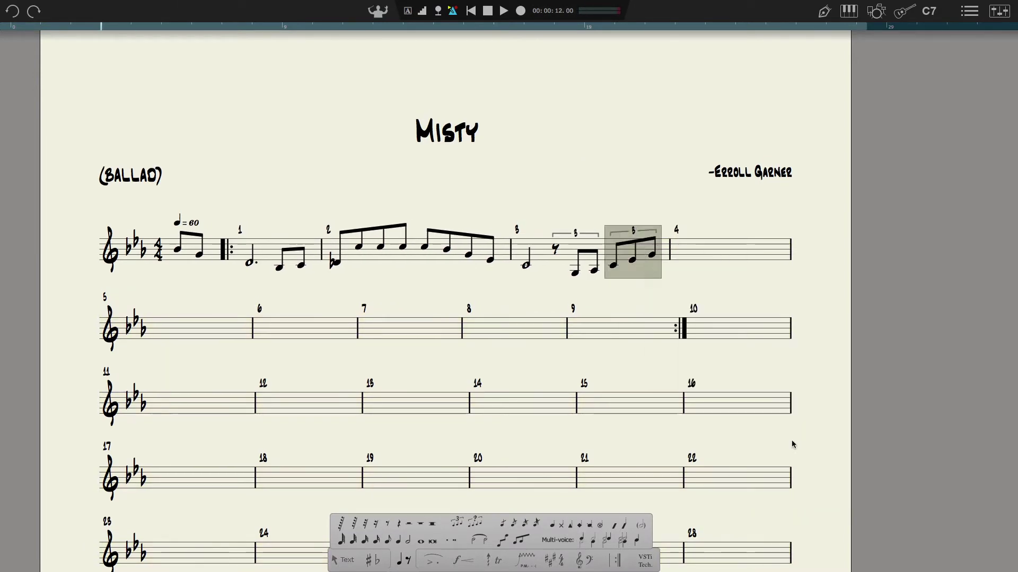
# - Fill measure 4 with eighth notes B♭, B♭, B♭, A♭, a dotted quarter B♭ and an eighth note A♭
pyautogui.click(681, 250)
pyautogui.press('b')
pyautogui.press('b')
pyautogui.press('b')
pyautogui.press('b')
pyautogui.press('b')
pyautogui.press('4')
pyautogui.press('.')
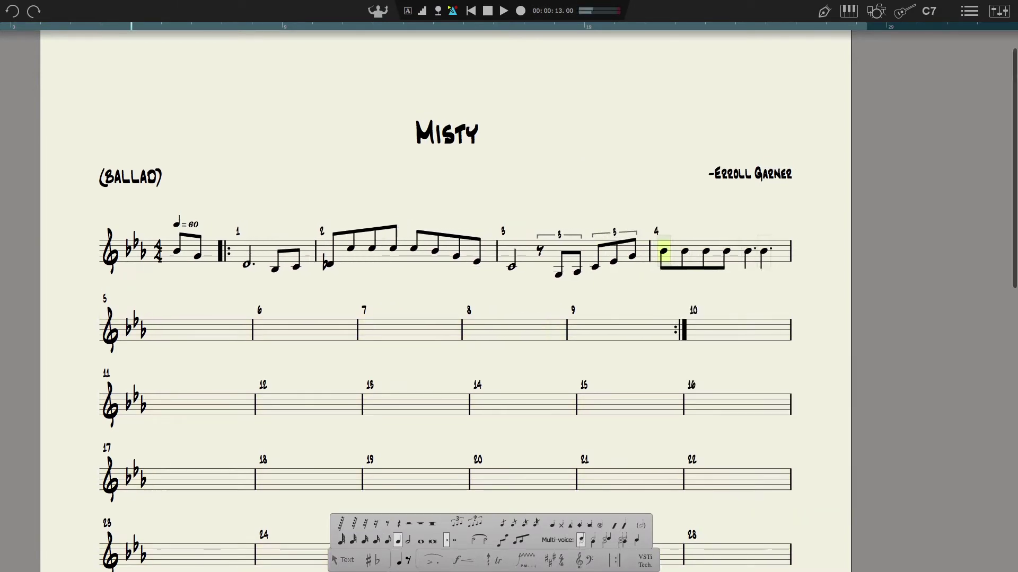
pyautogui.moveTo(726, 250); pyautogui.dragTo(726, 253)
pyautogui.click(772, 252)
# - Enter a quarter note G, eighth notes G, A♭ and B♭, and a quarter note E♭ in measure 5
pyautogui.click(157, 328)
pyautogui.press('4')
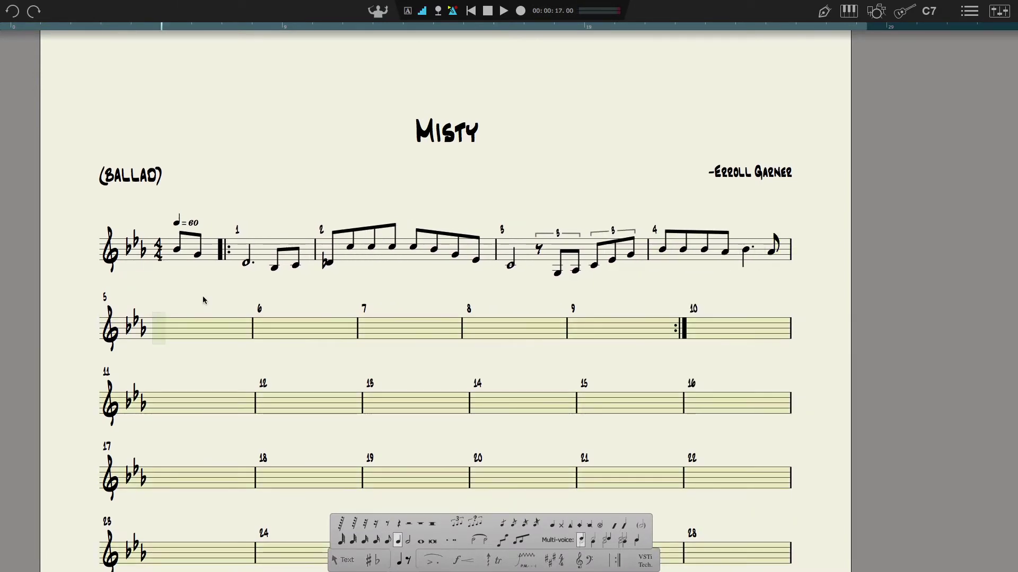
pyautogui.press('g')
pyautogui.press('8')
pyautogui.press('g')
pyautogui.press('a')
pyautogui.press('b')
pyautogui.press('4')
pyautogui.press('e')
# - Turn the three eighth notes in measure 5 into a triplet and show its bracket
pyautogui.moveTo(181, 310); pyautogui.dragTo(242, 349)
pyautogui.rightClick(230, 336)
pyautogui.click(340, 436)
pyautogui.rightClick(234, 327)
pyautogui.moveTo(268, 432)
pyautogui.click(374, 514)
pyautogui.click(297, 197)
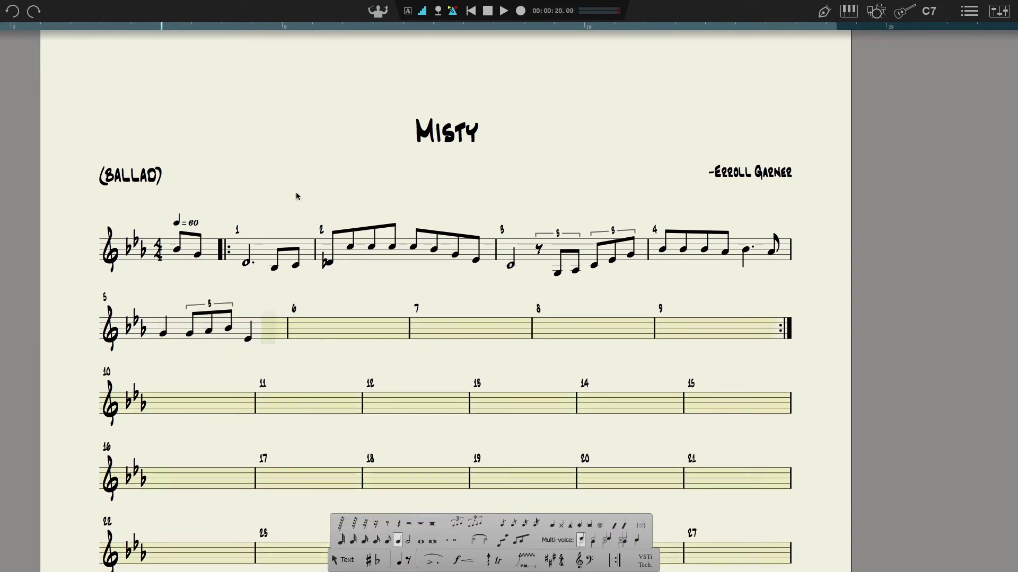
# - Complete measure 5 with an eighth-note triplet of E♭, F and G
pyautogui.press('8')
pyautogui.press('3')
pyautogui.press('e')
pyautogui.press('f')
pyautogui.press('g')
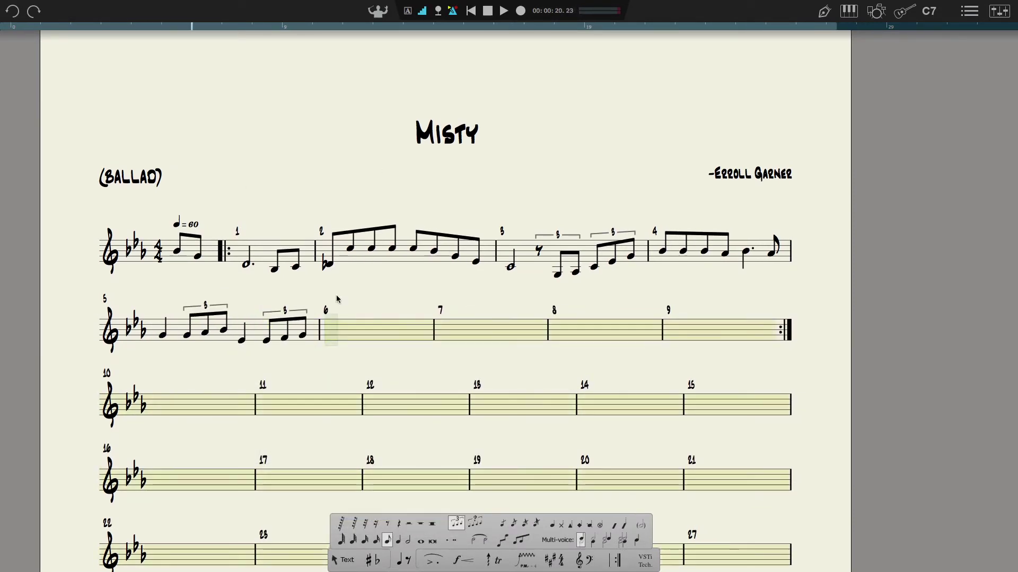
pyautogui.press('a')
pyautogui.press('4')
pyautogui.press('c')
pyautogui.press('8')
pyautogui.press('c')
pyautogui.hotkey('ctrl', 'z')
pyautogui.hotkey('ctrl', 'z')
pyautogui.hotkey('ctrl', 'z')
# - Fill measure 6 with an eighth note A♭, quarter note C, eighth note C and a quarter-note triplet of D, E♭ and F
pyautogui.click(456, 522)
pyautogui.press('a')
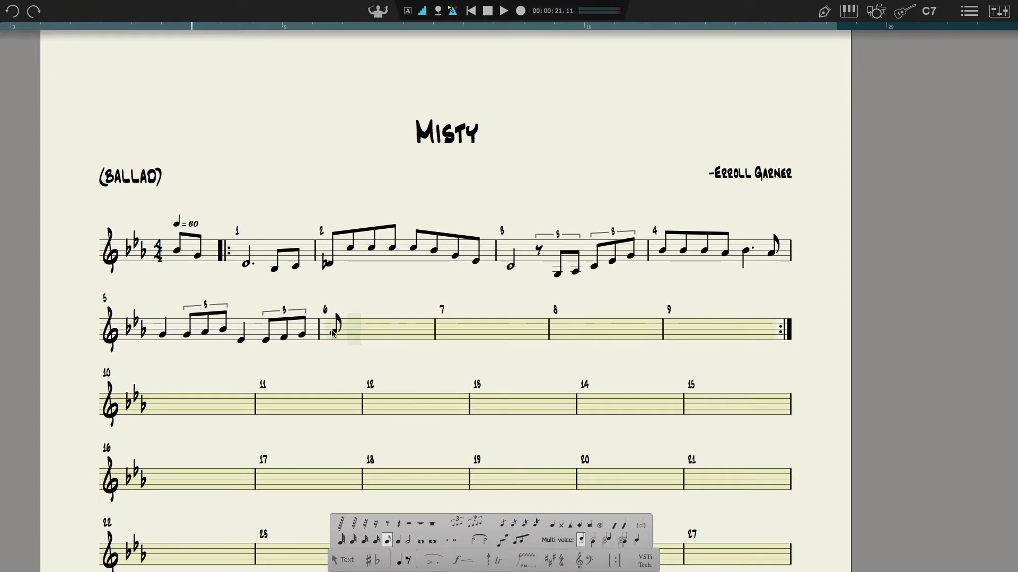
pyautogui.press('4')
pyautogui.press('c')
pyautogui.press('8')
pyautogui.press('c')
pyautogui.press('4')
pyautogui.press('3')
pyautogui.press('d')
pyautogui.press('e')
pyautogui.press('f')
# - Enter a whole note G in measure 7, and a dotted half note G with eighth notes B♭ and G in measure 8
pyautogui.press('3')
pyautogui.press('1')
pyautogui.press('g')
pyautogui.press('2')
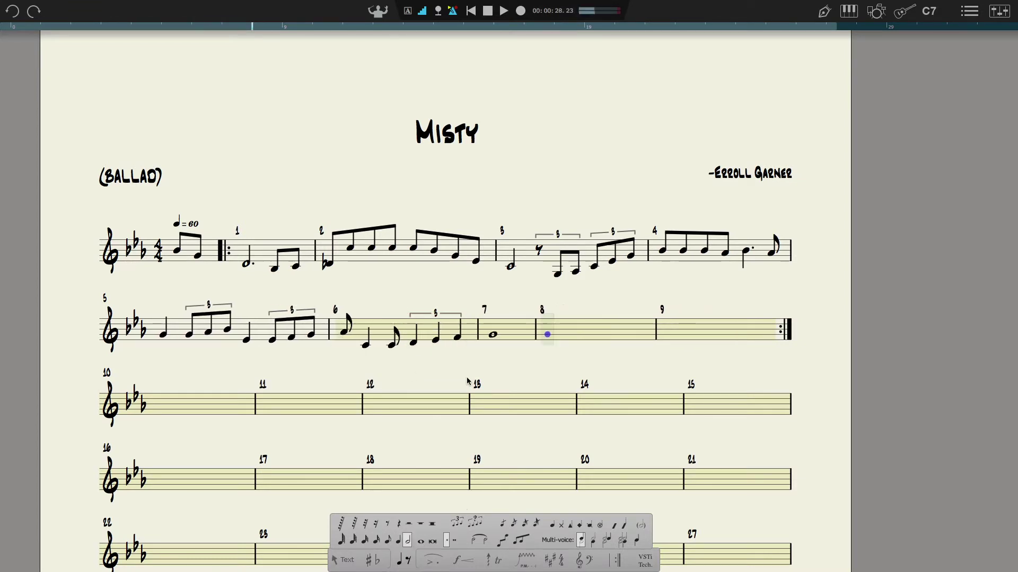
pyautogui.press('.')
pyautogui.press('g')
pyautogui.press('8')
pyautogui.press('b')
pyautogui.press('g')
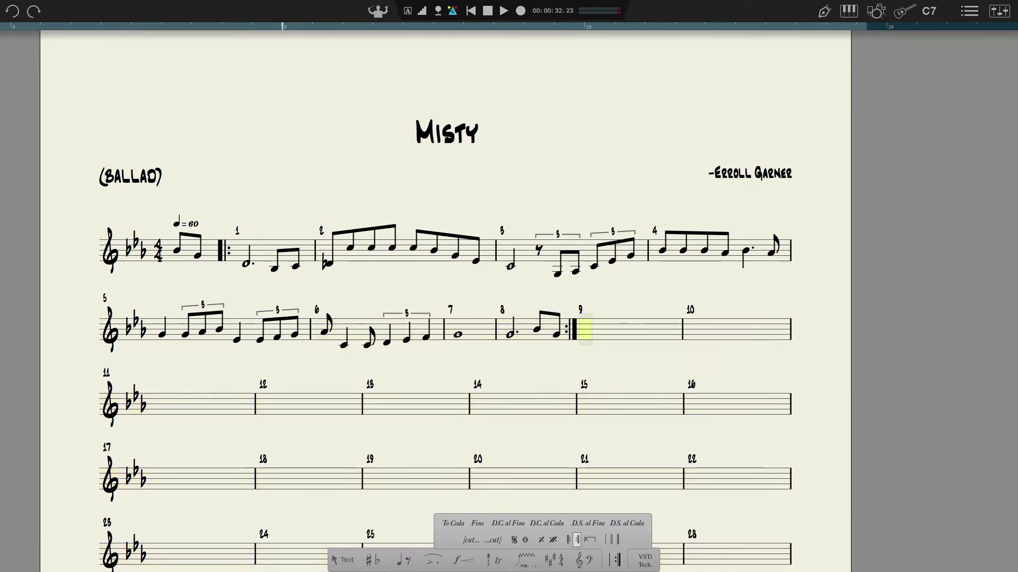
# - Tie the G across measures 7 and 8, and tie the repeated Gs and E♭s in measure 5
pyautogui.press('t')
pyautogui.click(452, 334)
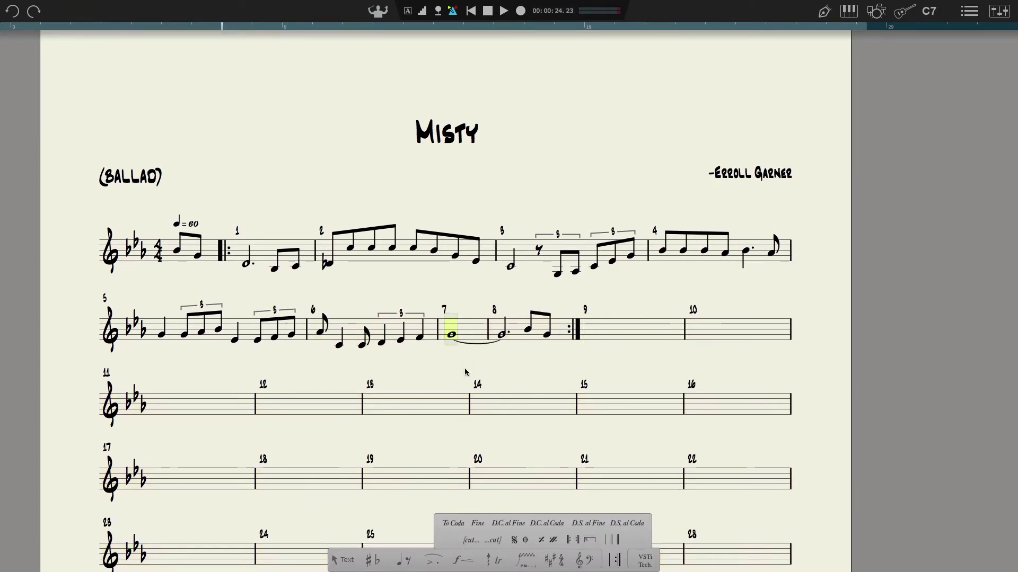
pyautogui.click(162, 336)
pyautogui.click(236, 335)
# - Add a first-ending bracket over measures 7 and 8 and a second-ending bracket over measure 9
pyautogui.moveTo(444, 329); pyautogui.dragTo(570, 336)
pyautogui.click(589, 340)
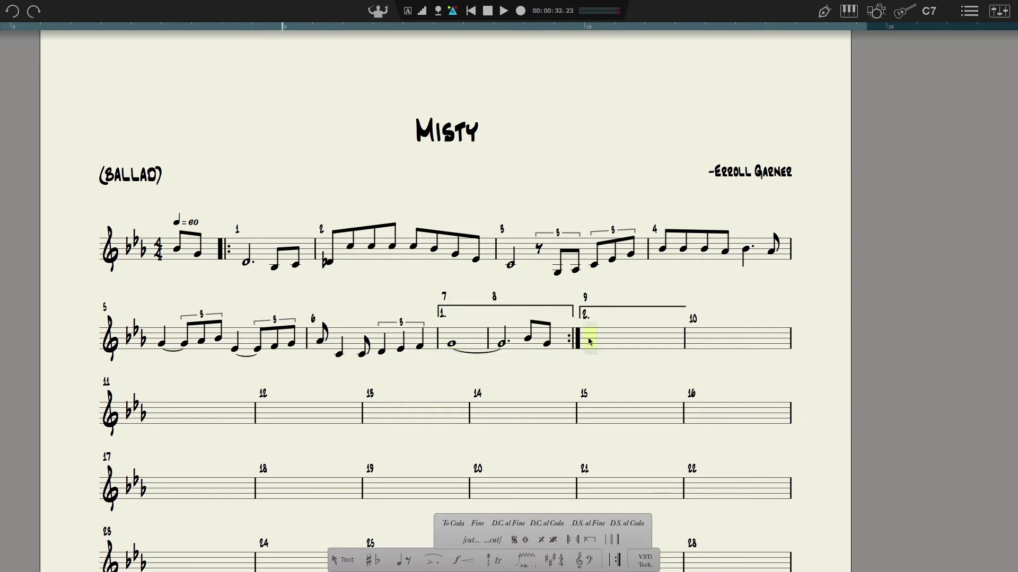
# - Enter a whole note E♭ in measure 9 and a quarter-note triplet of rest, E♭ and F in measure 10
pyautogui.press('1')
pyautogui.press('e')
pyautogui.press('Right')
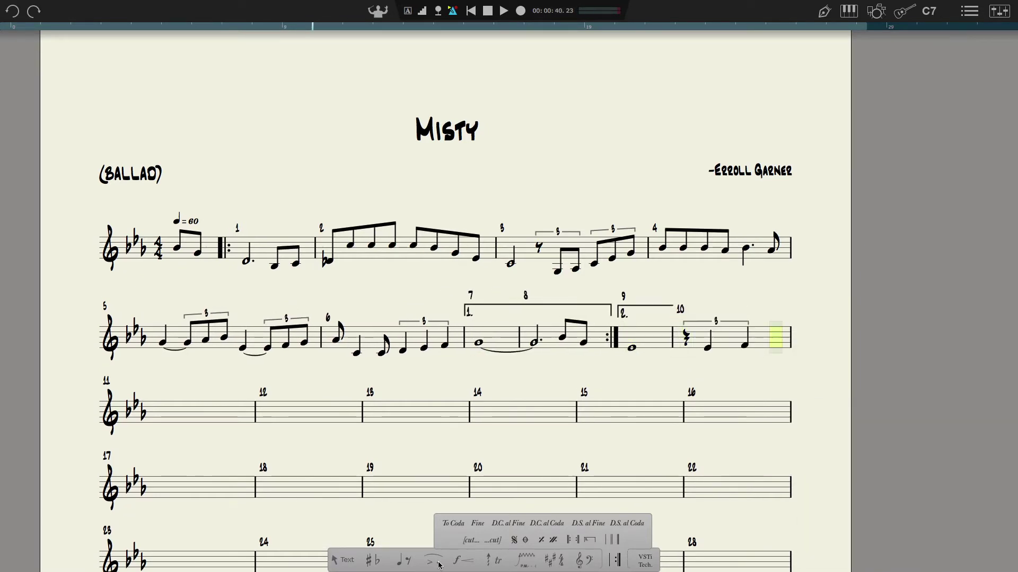
# - Complete measure 10 with quarter notes G, A♭ and C grouped as a triplet
pyautogui.click(403, 560)
pyautogui.press('g')
pyautogui.press('a')
pyautogui.press('c')
pyautogui.moveTo(713, 298); pyautogui.dragTo(776, 360)
pyautogui.click(458, 529)
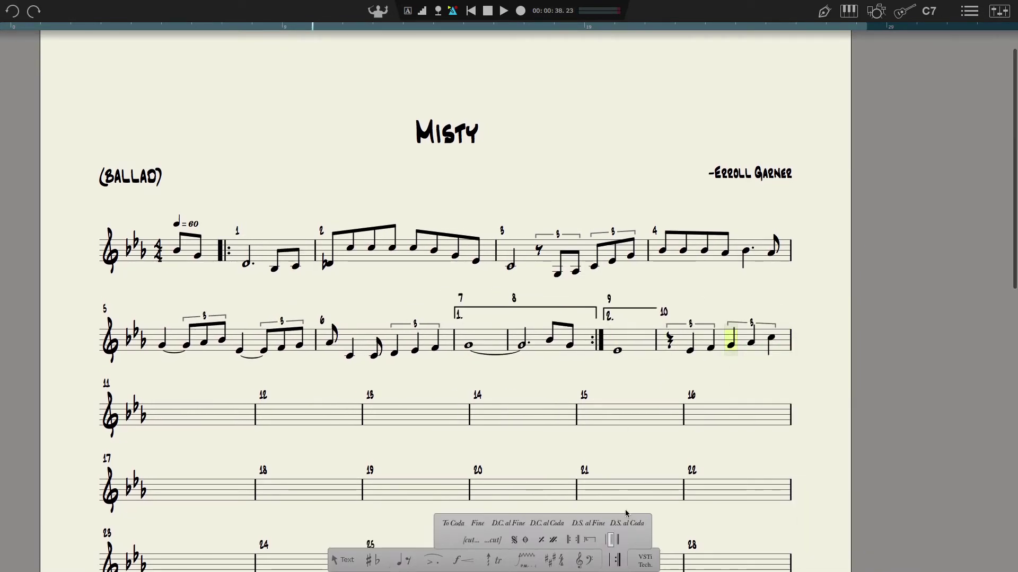
# - Place double barlines after measures 10 and 18 and delete the six surplus measures at the end of the score
pyautogui.scroll(-3, 199, 283)
pyautogui.click(360, 344)
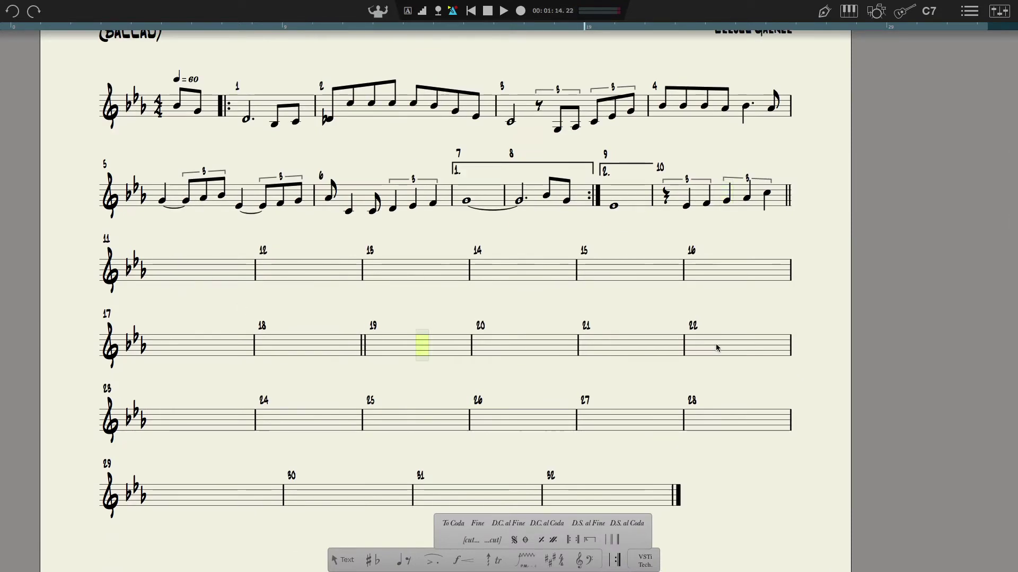
pyautogui.click(575, 419)
# - Add rehearsal marks A, B and A at measures 1, 11 and 19 in the TTkJazzText Extend font
pyautogui.scroll(1, 593, 381)
pyautogui.click(157, 335)
pyautogui.scroll(2, 156, 335)
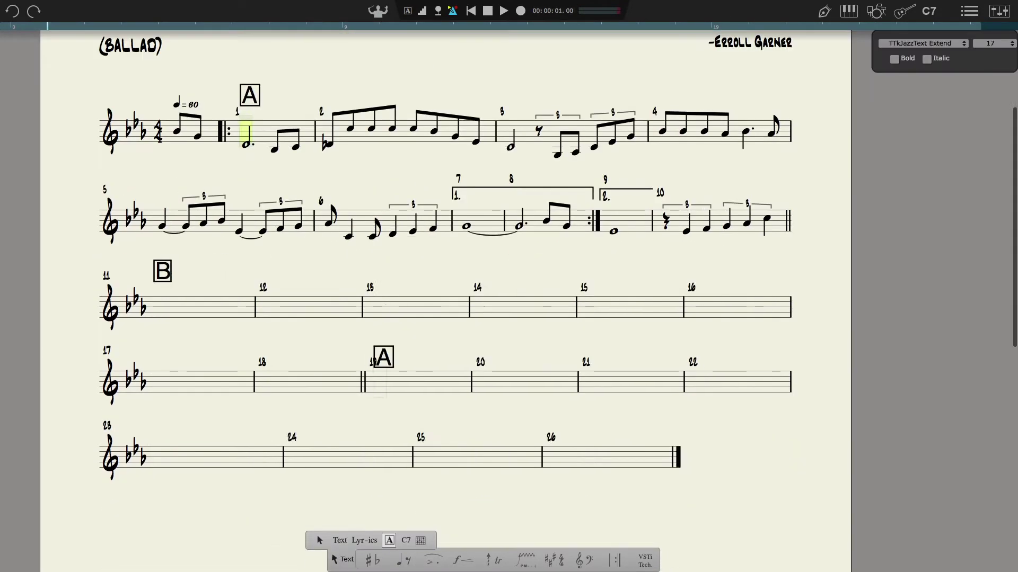
pyautogui.click(983, 44)
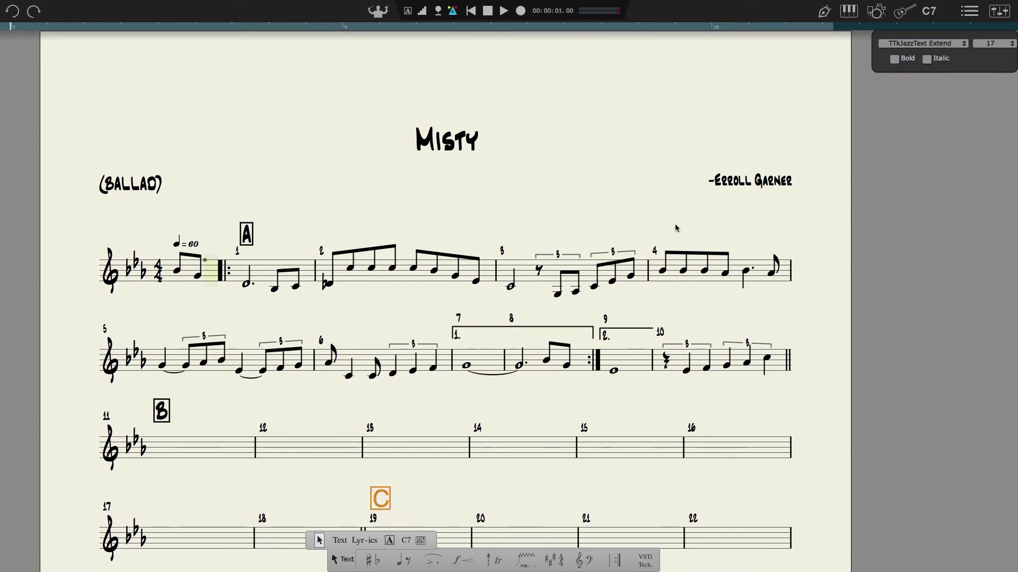
# - Enter four eighth notes and a half note on D♭ in measure 11, and a quarter D♭ with eighths D♭ and E♭ in measure 12
pyautogui.click(408, 11)
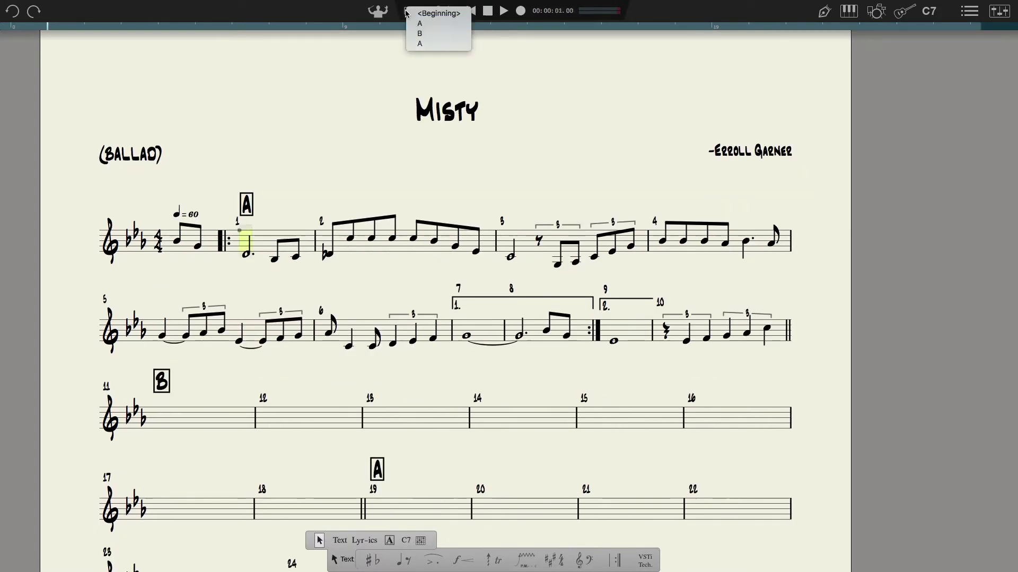
pyautogui.click(423, 43)
pyautogui.click(165, 285)
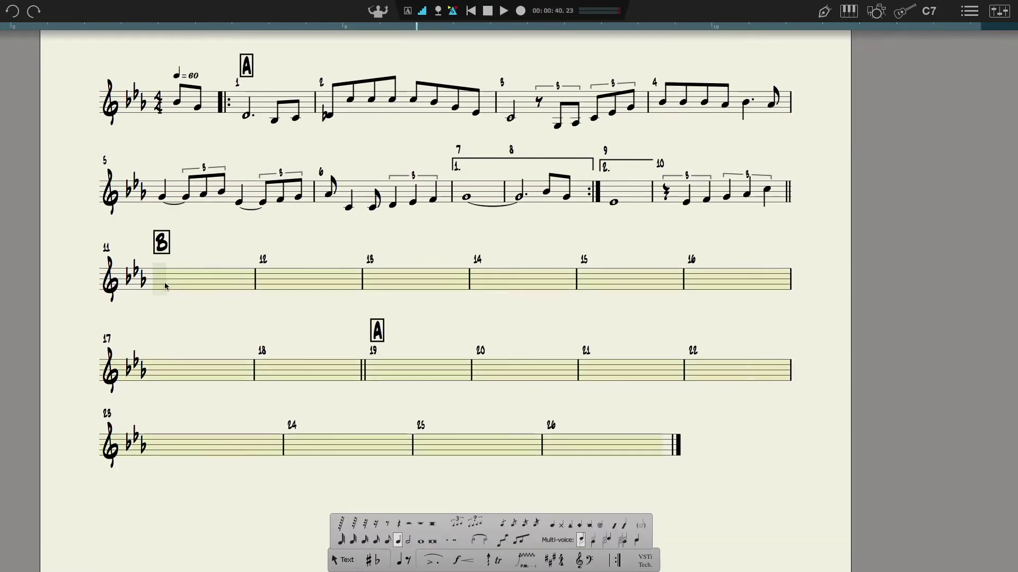
pyautogui.press('d')
pyautogui.press('d')
pyautogui.press('d')
pyautogui.press('d')
pyautogui.press('d')
pyautogui.press('d')
pyautogui.press('d')
pyautogui.press('e')
pyautogui.press('f')
pyautogui.press('e')
pyautogui.press('d')
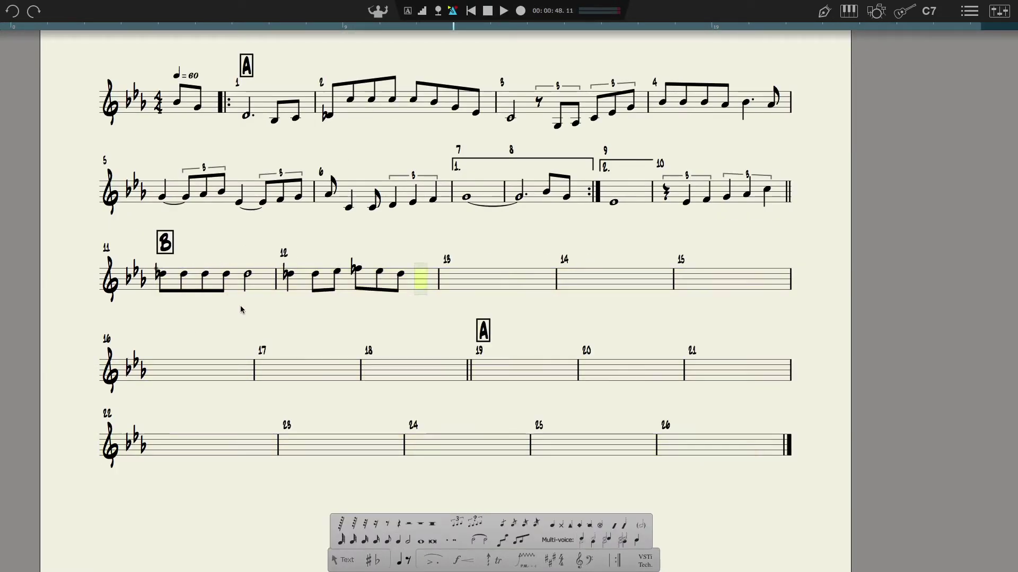
pyautogui.press('t')
pyautogui.click(243, 275)
pyautogui.click(244, 275)
pyautogui.moveTo(350, 254); pyautogui.dragTo(429, 301)
pyautogui.press('3')
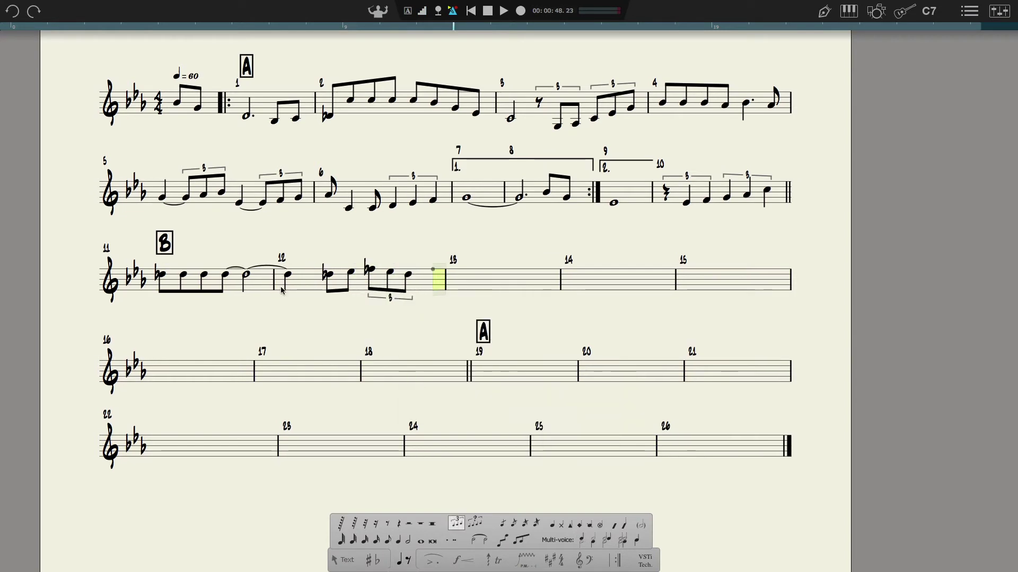
pyautogui.hotkey('ctrl', 'z')
pyautogui.hotkey('ctrl', 'z')
pyautogui.hotkey('ctrl', 'z')
pyautogui.hotkey('ctrl', 'z')
# - Complete measure 12 with a quarter-note triplet of F♭, E♭ and D♭
pyautogui.click(422, 12)
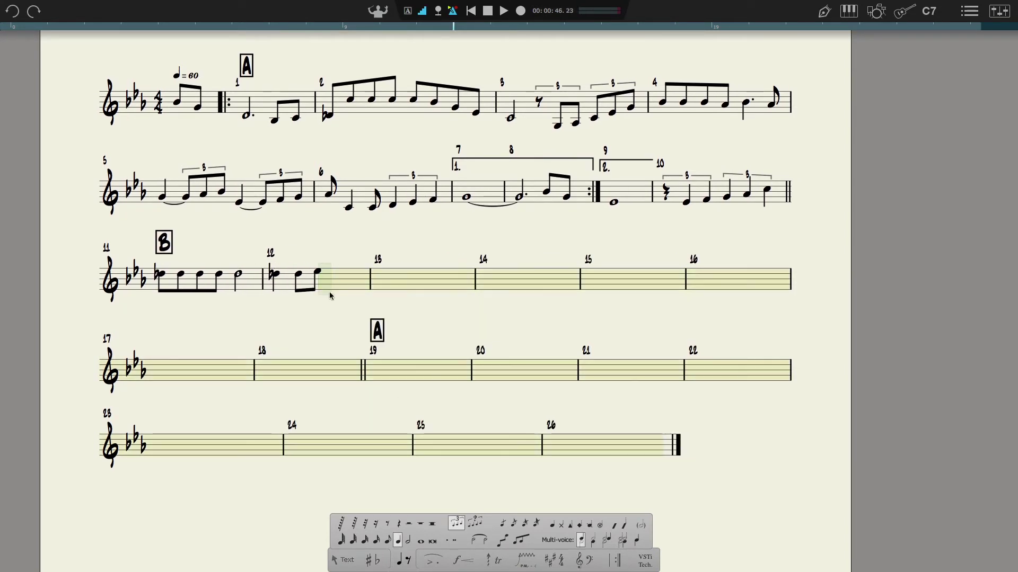
pyautogui.press('f')
pyautogui.press('e')
pyautogui.press('d')
pyautogui.press('c')
pyautogui.press('c')
pyautogui.press('c')
pyautogui.press('c')
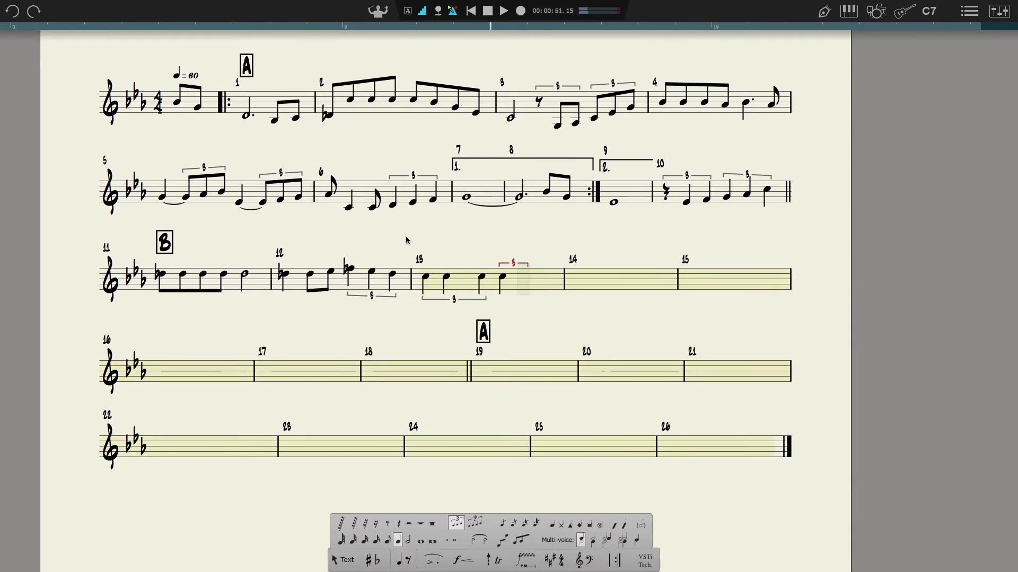
pyautogui.hotkey('ctrl', 'z')
pyautogui.hotkey('ctrl', 'z')
pyautogui.hotkey('ctrl', 'z')
pyautogui.hotkey('ctrl', 'z')
# - Fill measure 13 with four eighth notes C and a half note C
pyautogui.press('e')
pyautogui.press('3')
pyautogui.press('c')
pyautogui.press('c')
pyautogui.press('c')
pyautogui.press('c')
pyautogui.press('h')
pyautogui.press('c')
# - Enter a quarter-note triplet of rest, E♭ and F at the start of measure 14
pyautogui.press('q')
pyautogui.press('3')
pyautogui.press('space')
pyautogui.press('e')
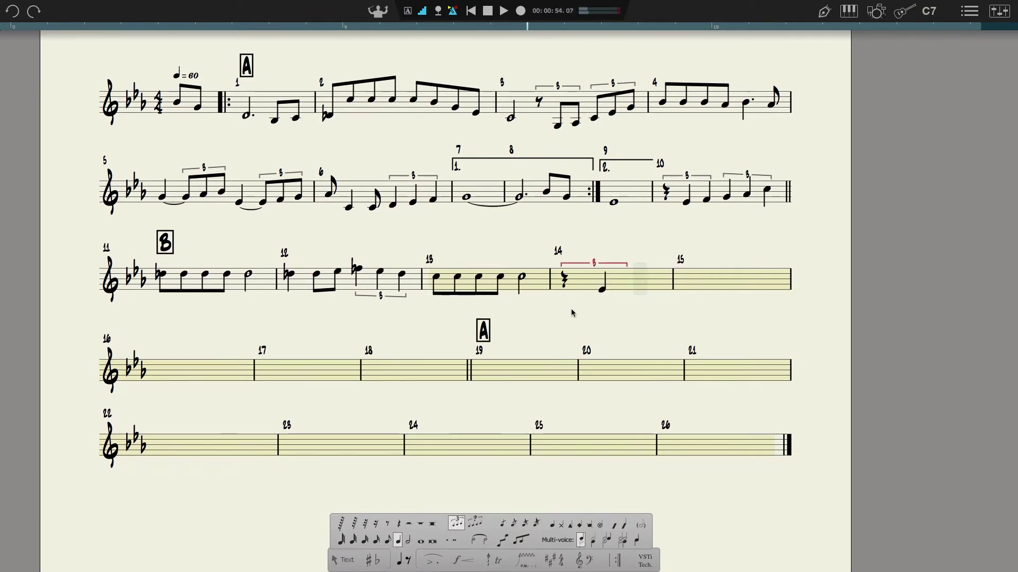
pyautogui.press('f')
pyautogui.press('g')
pyautogui.hotkey('ctrl', 'z')
pyautogui.hotkey('ctrl', 'z')
pyautogui.hotkey('ctrl', 'z')
pyautogui.press('q')
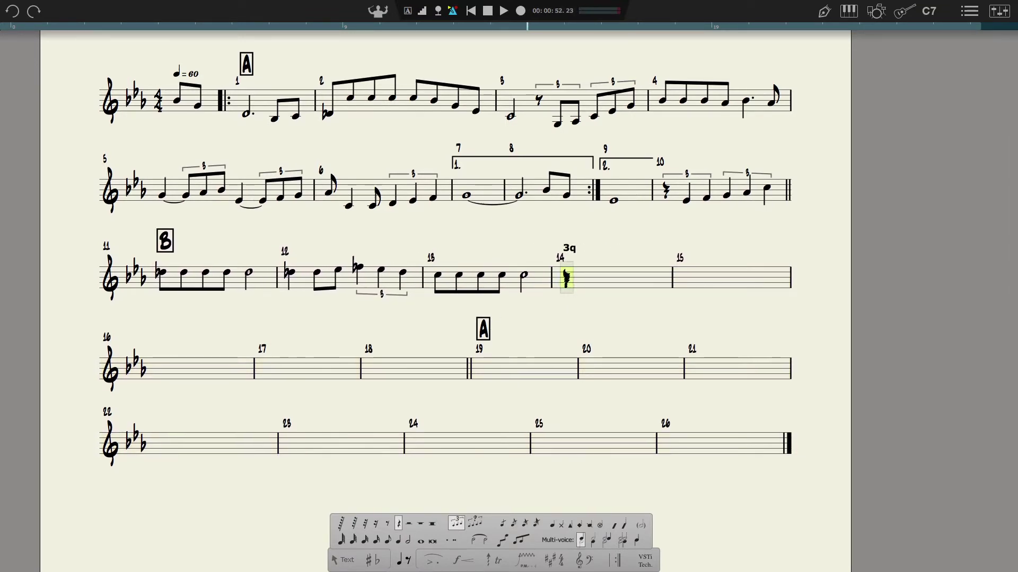
pyautogui.hotkey('ctrl', 'y')
pyautogui.hotkey('ctrl', 'y')
pyautogui.hotkey('ctrl', 'z')
pyautogui.click(625, 289)
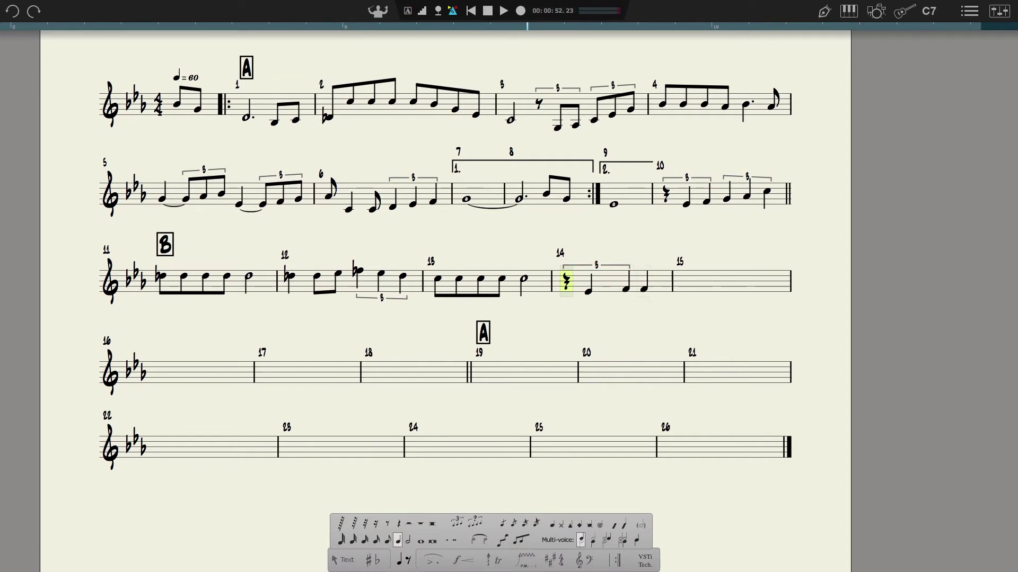
# - Complete measure 14 with a bracketed quarter-note triplet of A♭, B♭ and C
pyautogui.press('3')
pyautogui.click(599, 284)
pyautogui.click(621, 281)
pyautogui.click(647, 279)
pyautogui.moveTo(605, 251); pyautogui.dragTo(667, 317)
pyautogui.rightClick(650, 288)
pyautogui.click(678, 293)
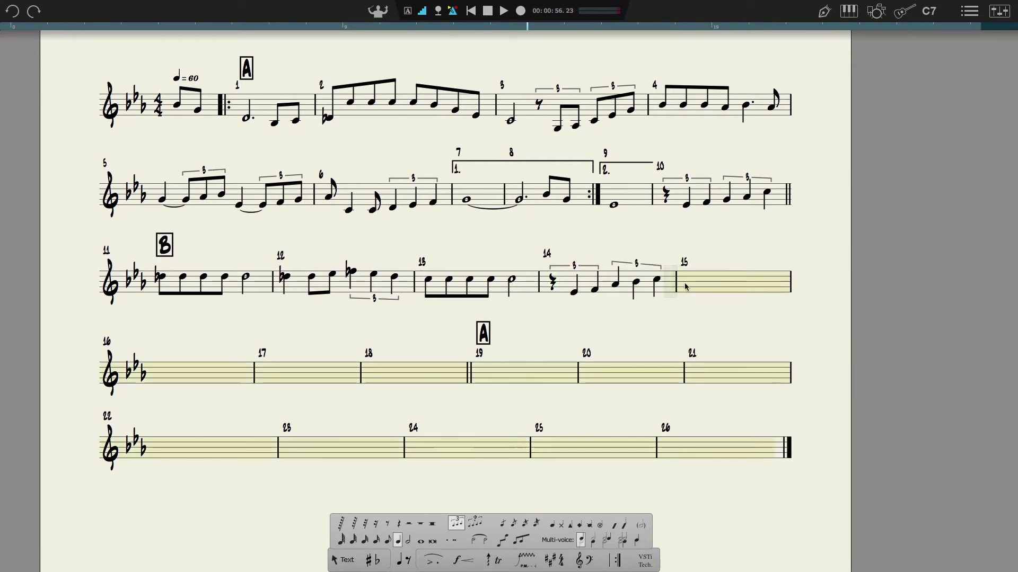
# - Fill measure 15 with eighth notes D, D, D and C and a half note D
pyautogui.click(685, 287)
pyautogui.press('e')
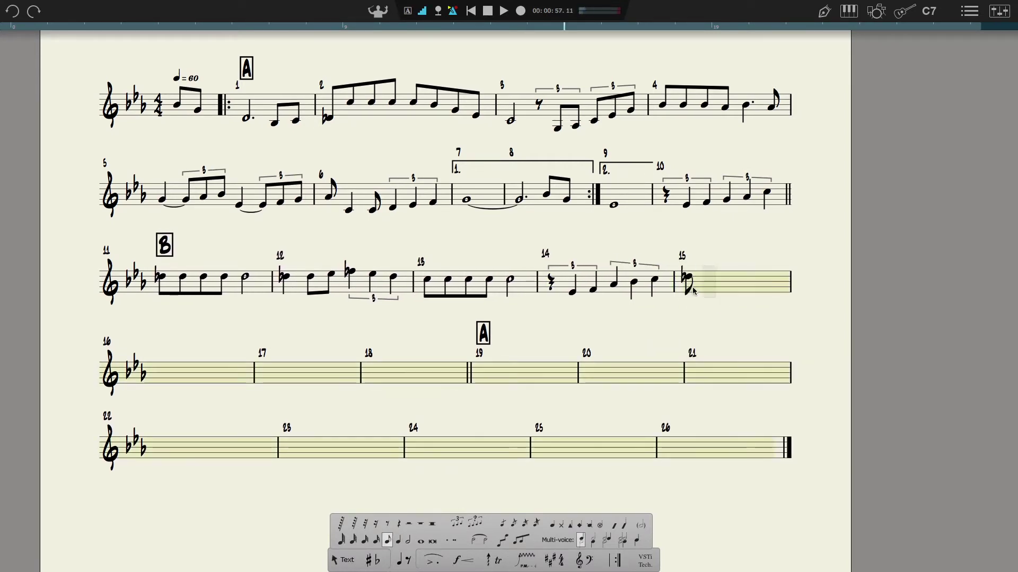
pyautogui.press('h')
# - Fill measure 16 with eighth notes D, D, D and C and a quarter-note triplet of F, D and C
pyautogui.press('e')
pyautogui.press('q')
pyautogui.press('3')
pyautogui.press('e')
# - Enter a whole note B♭ in measure 17, and a dotted half note B♭ with eighth notes B♭ and G in measure 18
pyautogui.press('w')
pyautogui.press('h')
pyautogui.press('d')
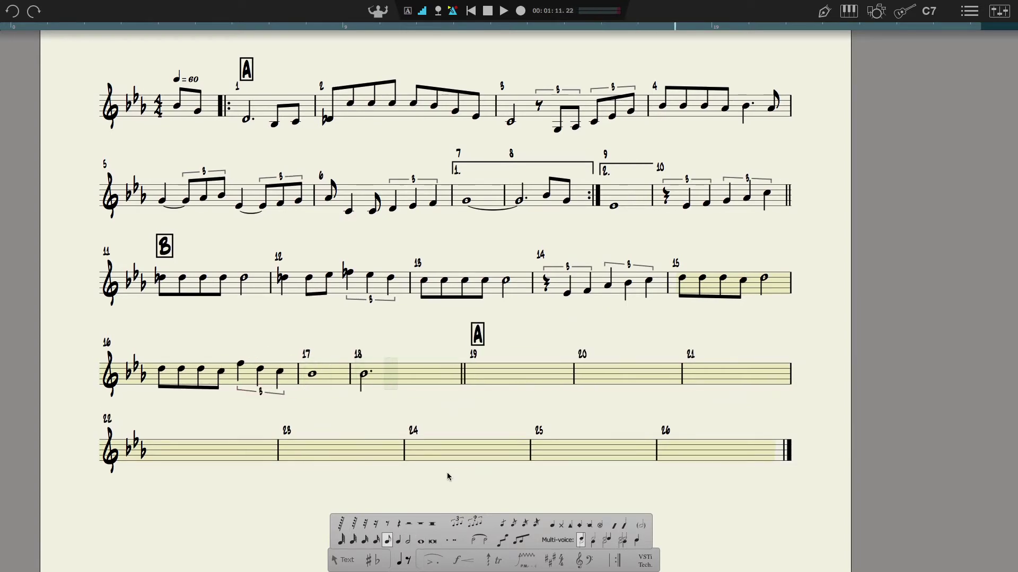
pyautogui.press('e')
pyautogui.press('Escape')
# - Copy measures 1 through 6 into measures 19 through 24
pyautogui.scroll(1, 461, 379)
pyautogui.doubleClick(265, 144)
pyautogui.keyDown('shift'); pyautogui.click(364, 223); pyautogui.keyUp('shift')
pyautogui.hotkey('ctrl', 'v')
pyautogui.click(459, 411)
# - Enter a whole note E♭ in measure 25
pyautogui.scroll(-3, 459, 411)
pyautogui.press('w')
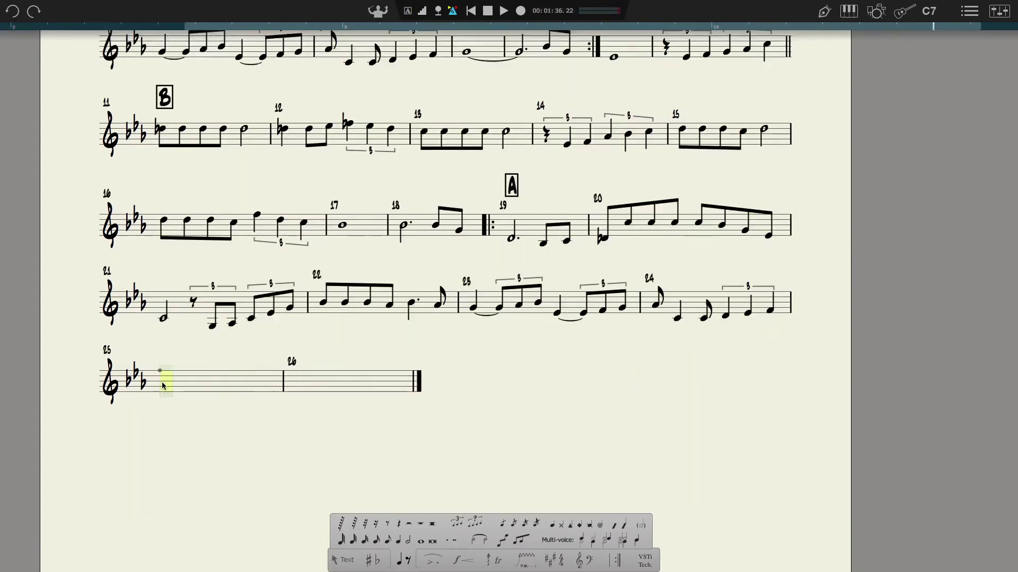
pyautogui.click(164, 390)
pyautogui.moveTo(288, 382); pyautogui.dragTo(330, 381)
pyautogui.doubleClick(329, 382)
pyautogui.press('w')
pyautogui.press('w')
pyautogui.rightClick(344, 376)
pyautogui.moveTo(375, 429)
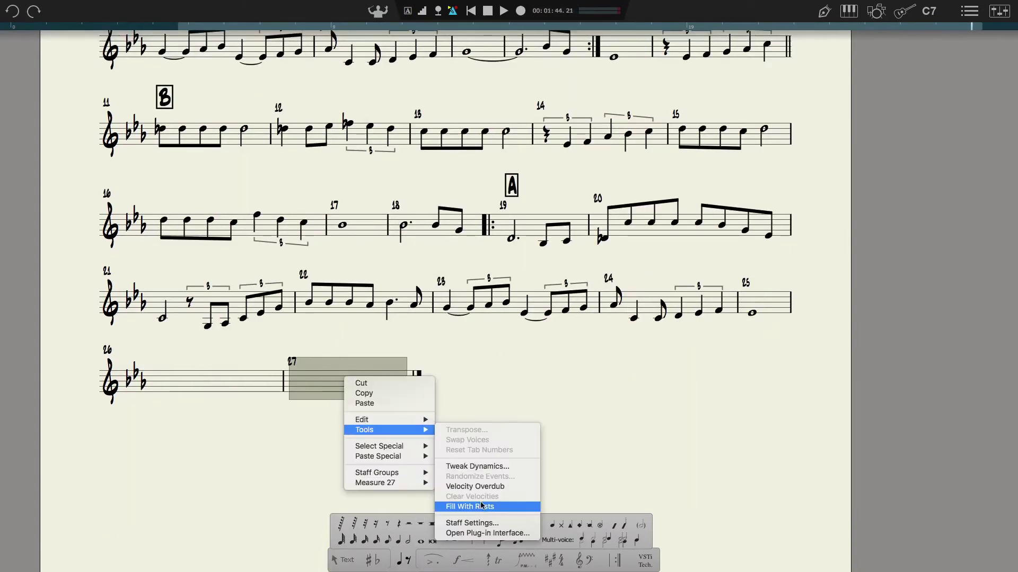
pyautogui.click(482, 505)
pyautogui.rightClick(200, 377)
pyautogui.hotkey('ctrl', 'z')
pyautogui.hotkey('ctrl', 'z')
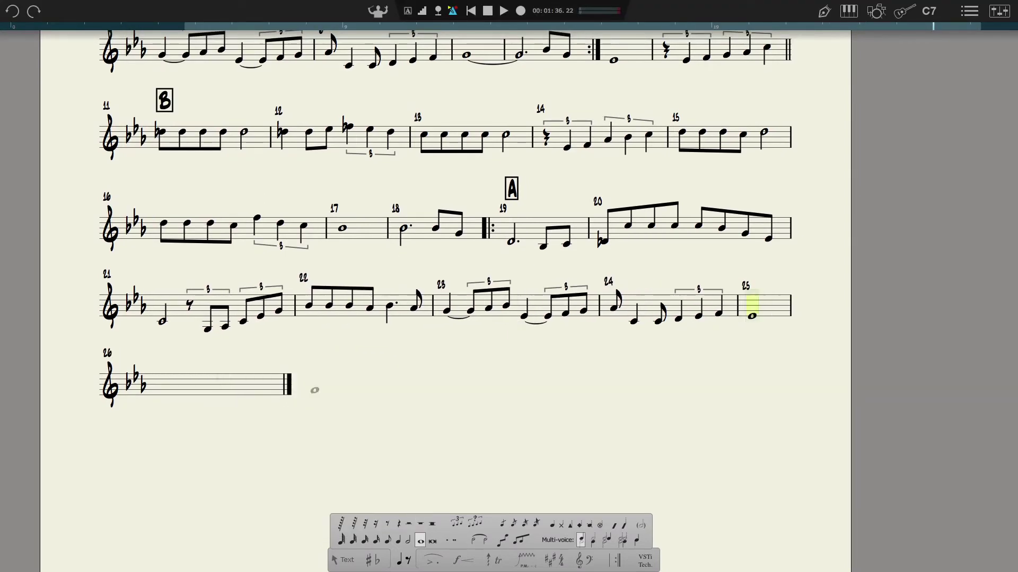
# - Clear the final measure 26 and fill it with rests
pyautogui.press('Escape')
pyautogui.doubleClick(200, 386)
pyautogui.press('Delete')
pyautogui.rightClick(177, 379)
pyautogui.click(477, 414)
# - Tie measure 11's fourth D to its half note, and tie the long notes ending measures 11, 15 and 17 across their bar lines
pyautogui.scroll(3, 477, 413)
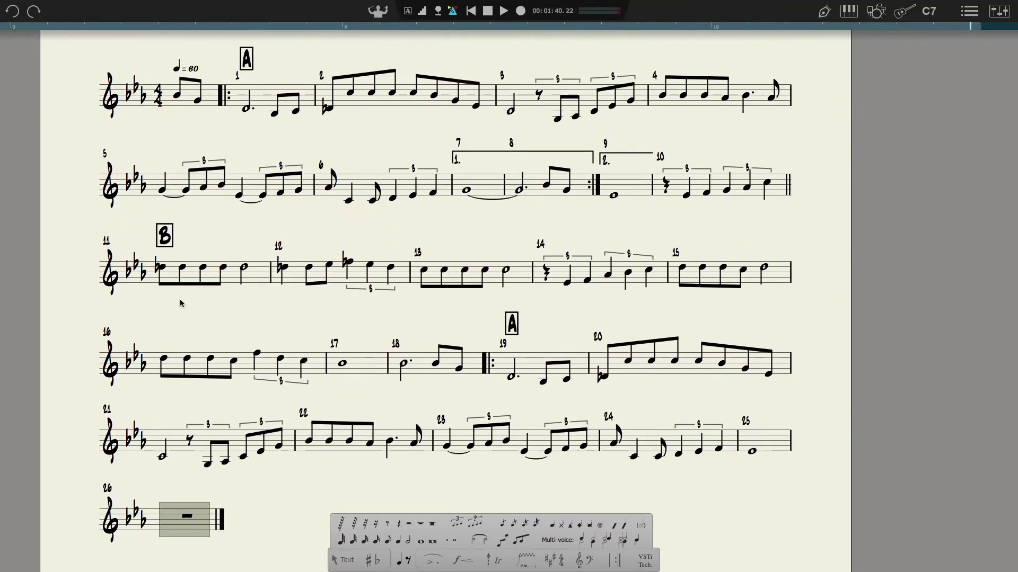
pyautogui.press('t')
pyautogui.click(222, 267)
pyautogui.click(244, 267)
pyautogui.click(763, 267)
pyautogui.click(342, 363)
pyautogui.scroll(-1, 345, 354)
pyautogui.press('Escape')
pyautogui.scroll(3, 449, 366)
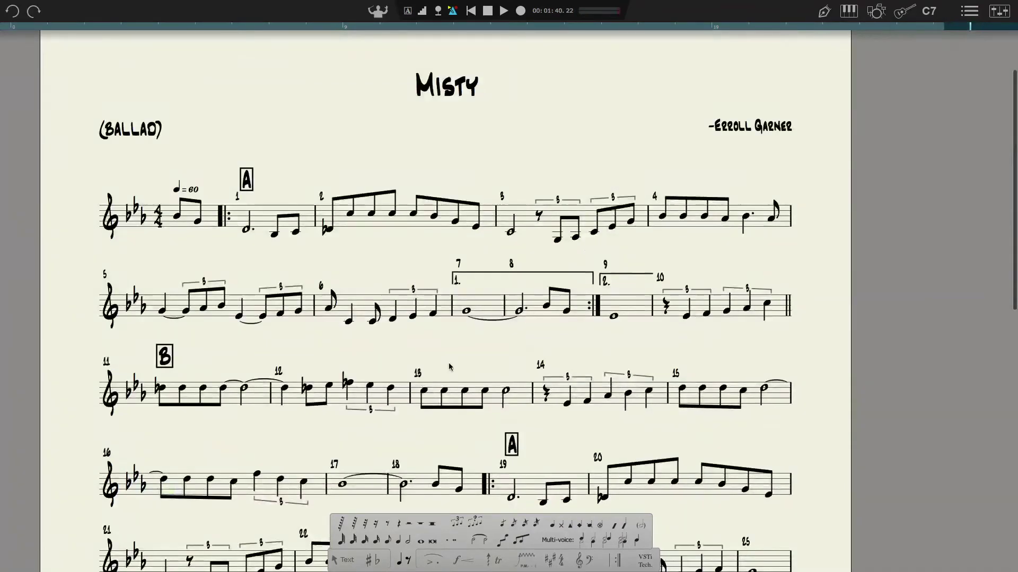
pyautogui.scroll(2, 450, 367)
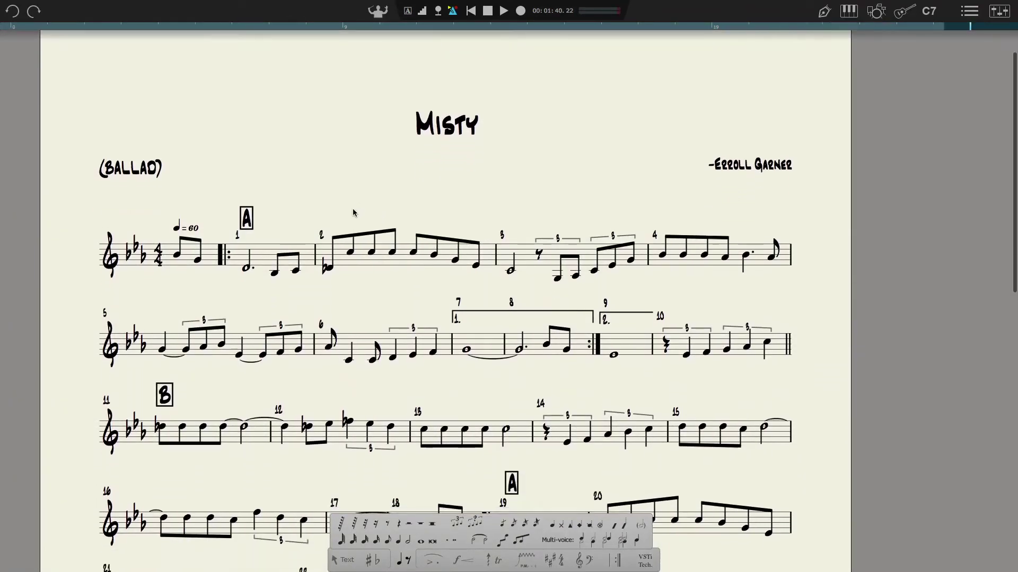
pyautogui.scroll(1, 353, 213)
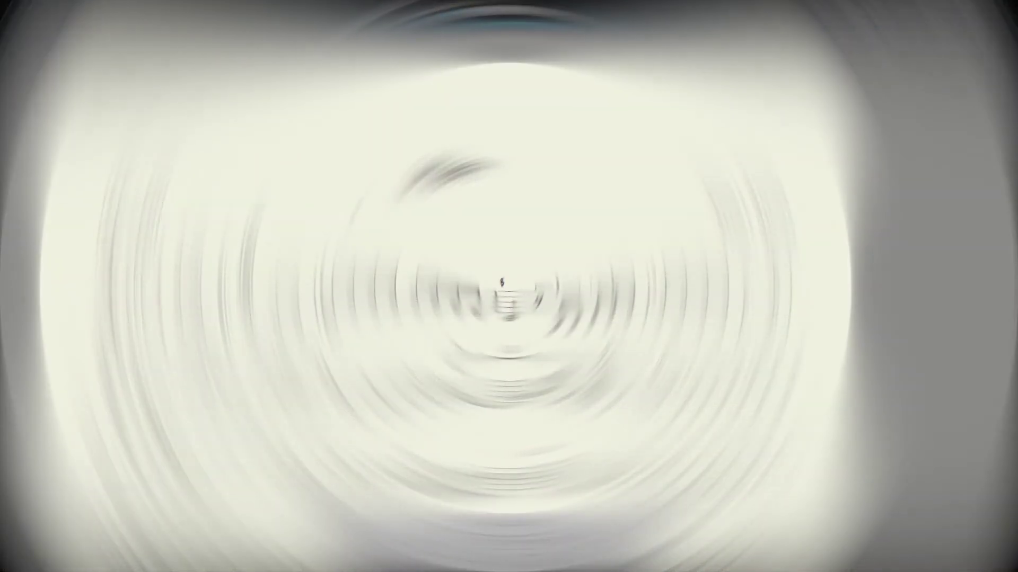
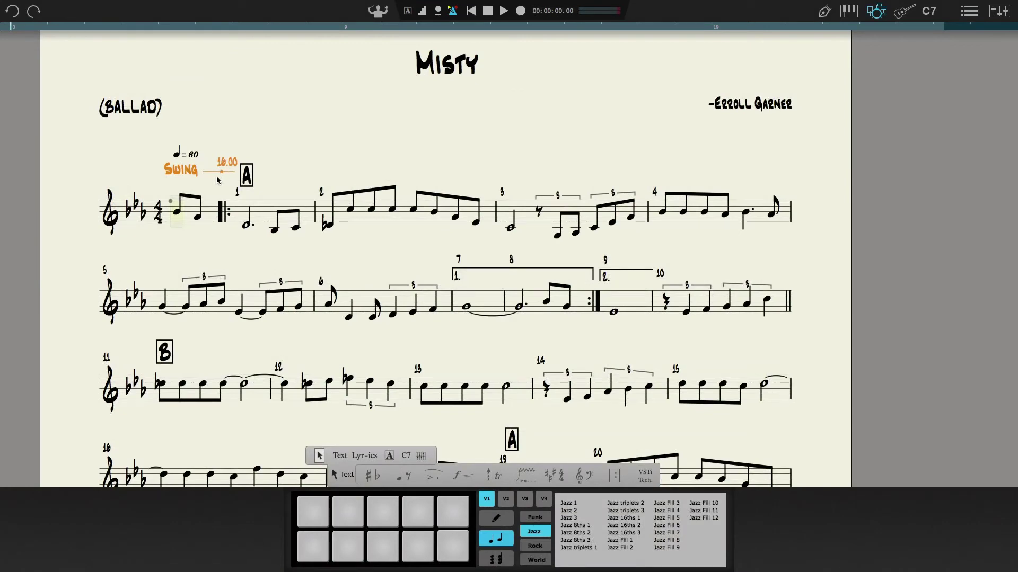
# - Play back the score from the beginning
pyautogui.press('space')
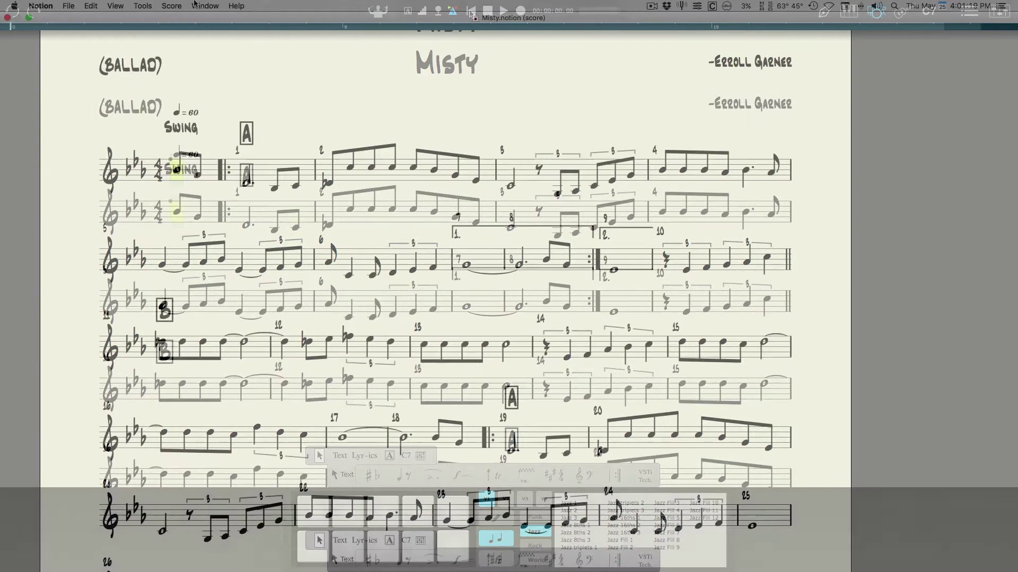
# - In the full score layout options, set the measures per system to 4
pyautogui.click(205, 6)
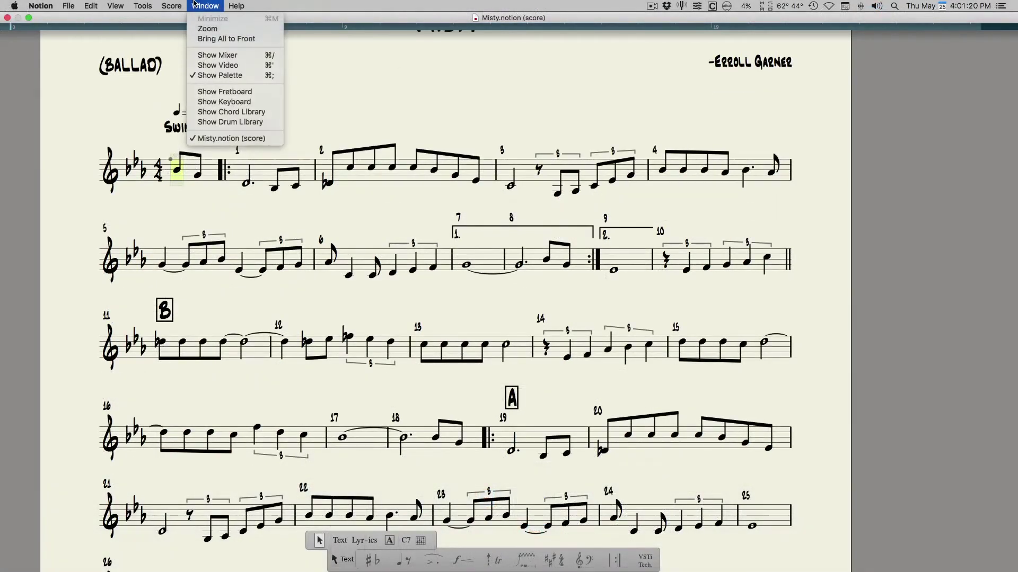
pyautogui.moveTo(178, 3)
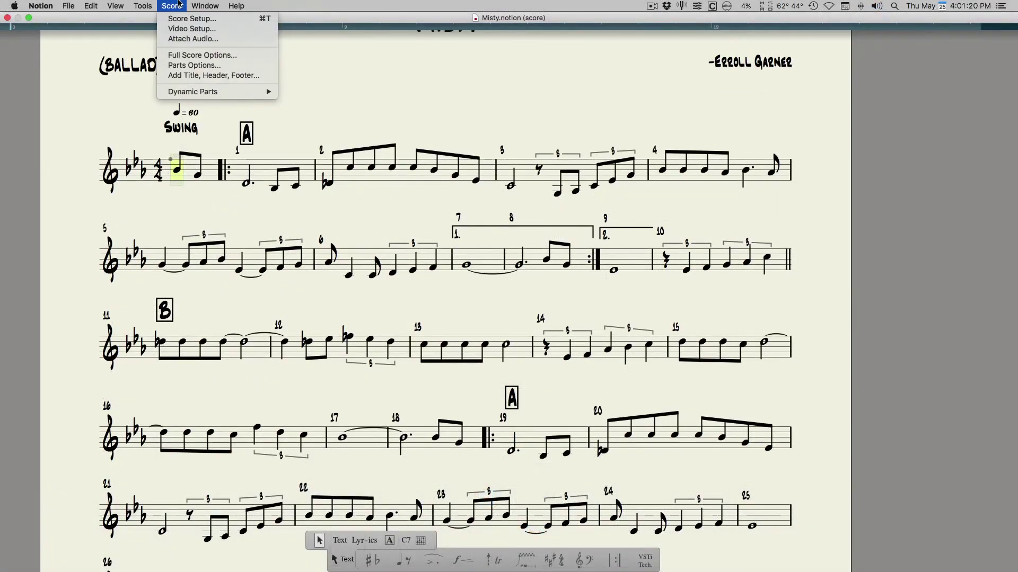
pyautogui.click(202, 55)
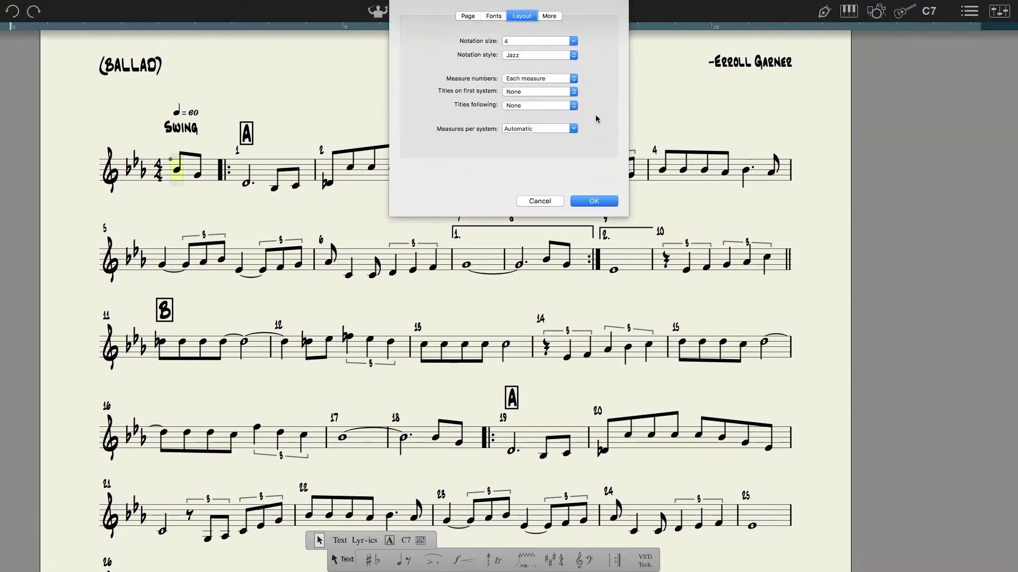
pyautogui.click(574, 130)
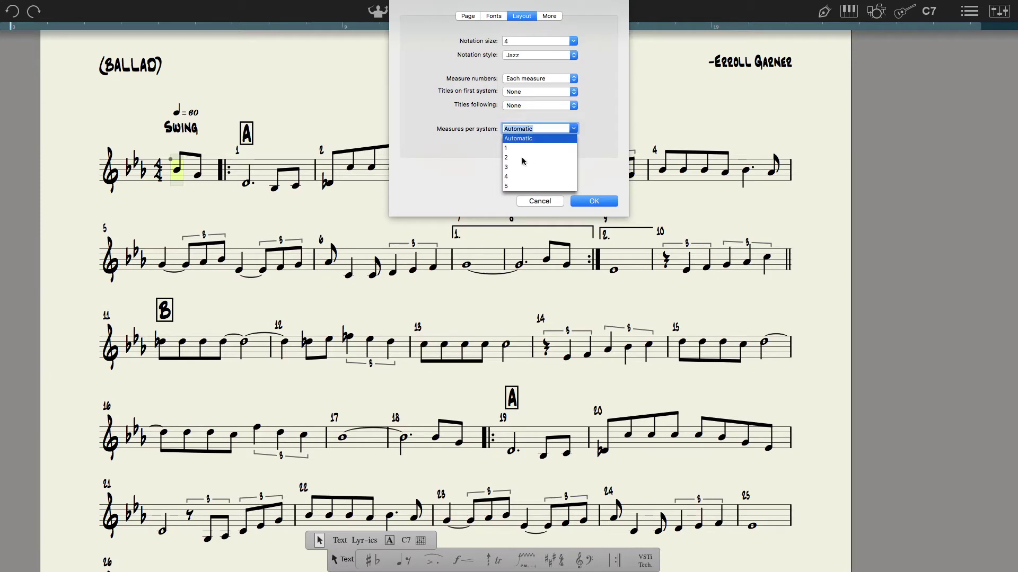
pyautogui.click(508, 177)
pyautogui.click(600, 202)
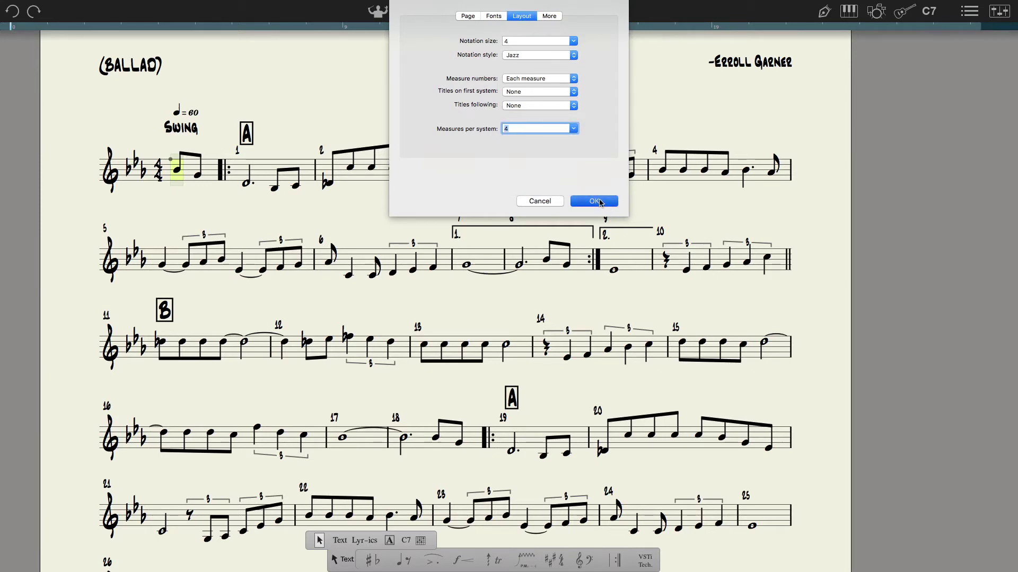
pyautogui.scroll(-3, 530, 102)
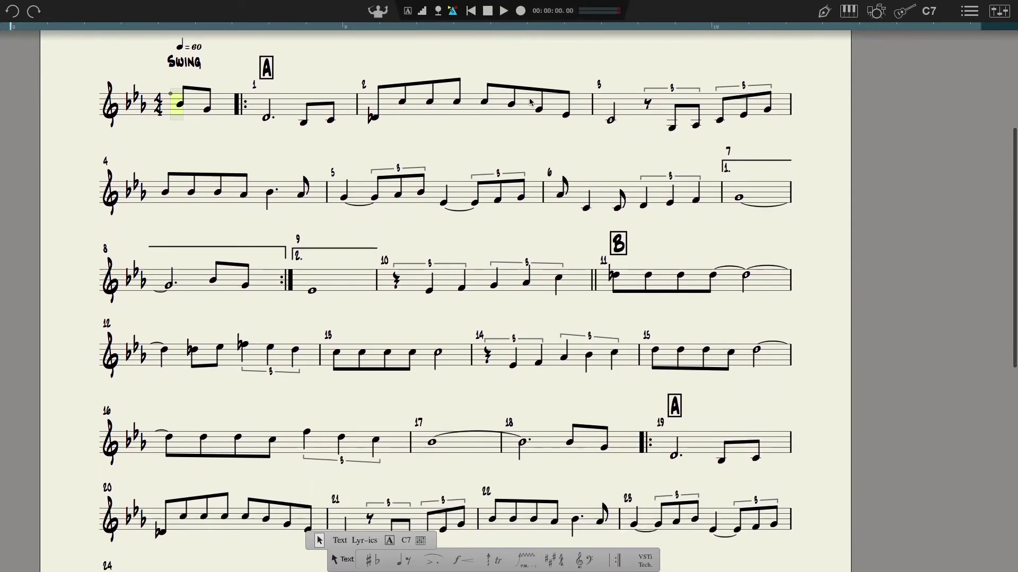
pyautogui.scroll(2, 550, 111)
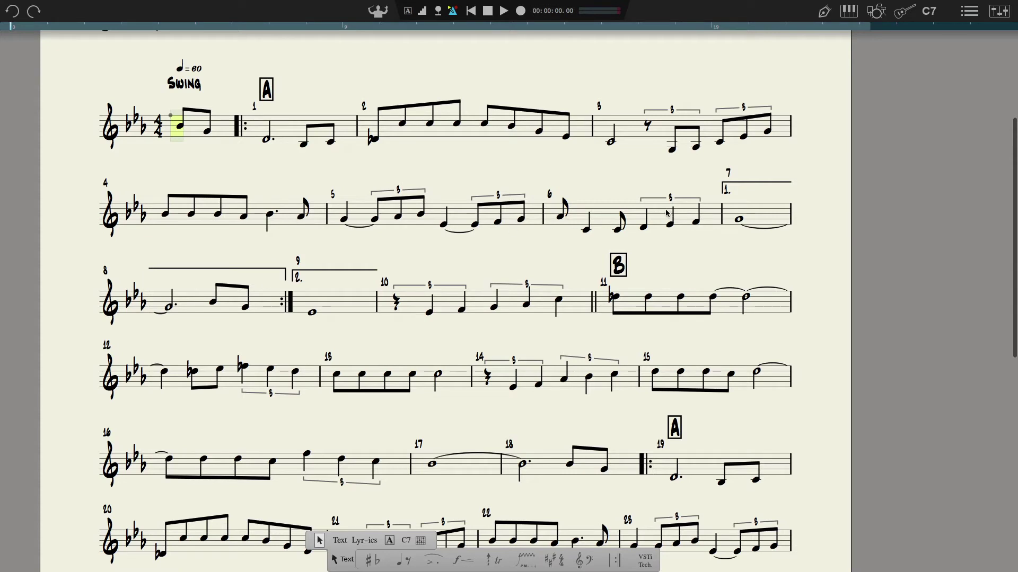
# - Try forcing measure 7 to start a new system
pyautogui.scroll(1, 665, 210)
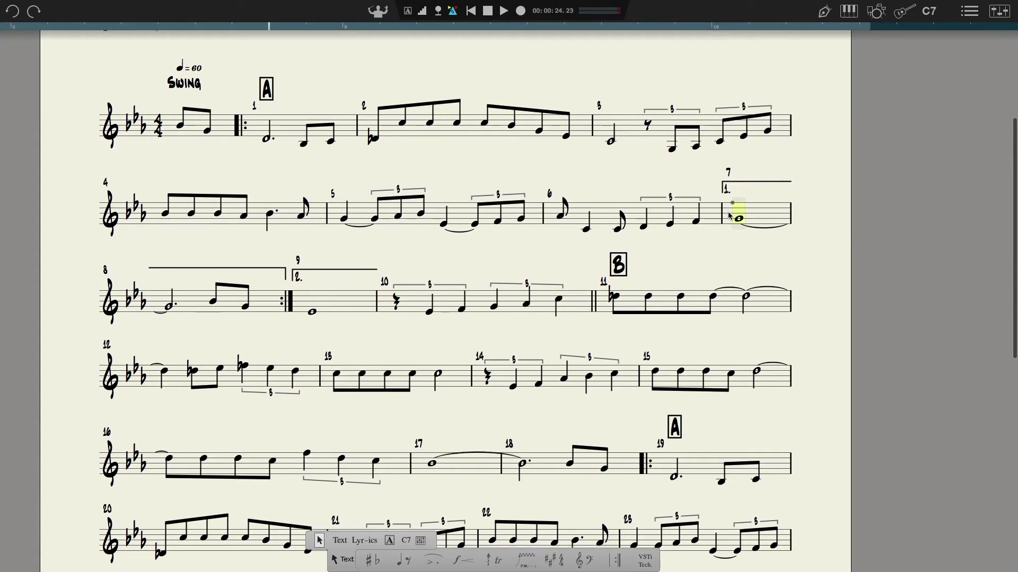
pyautogui.click(742, 211)
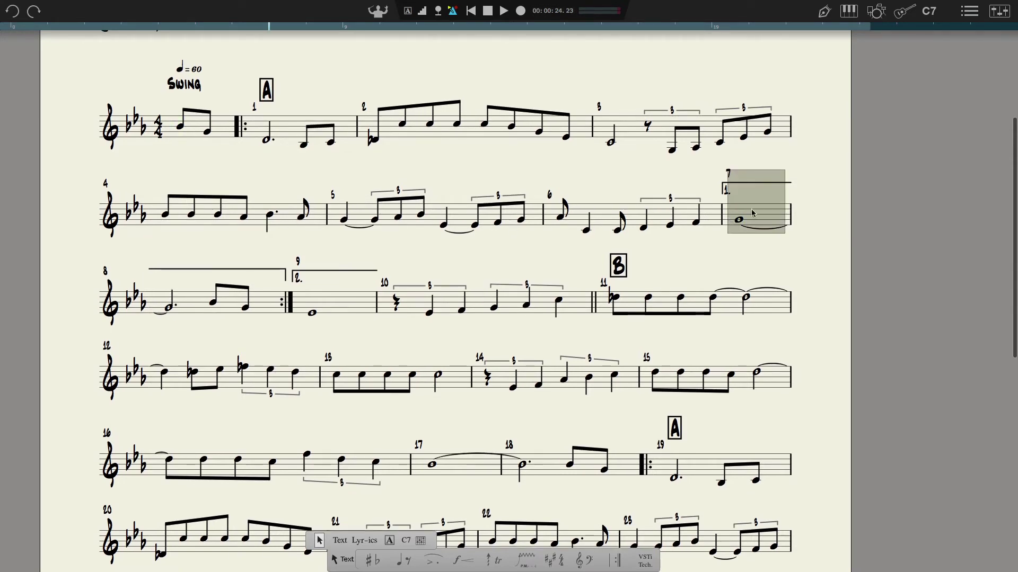
pyautogui.rightClick(752, 213)
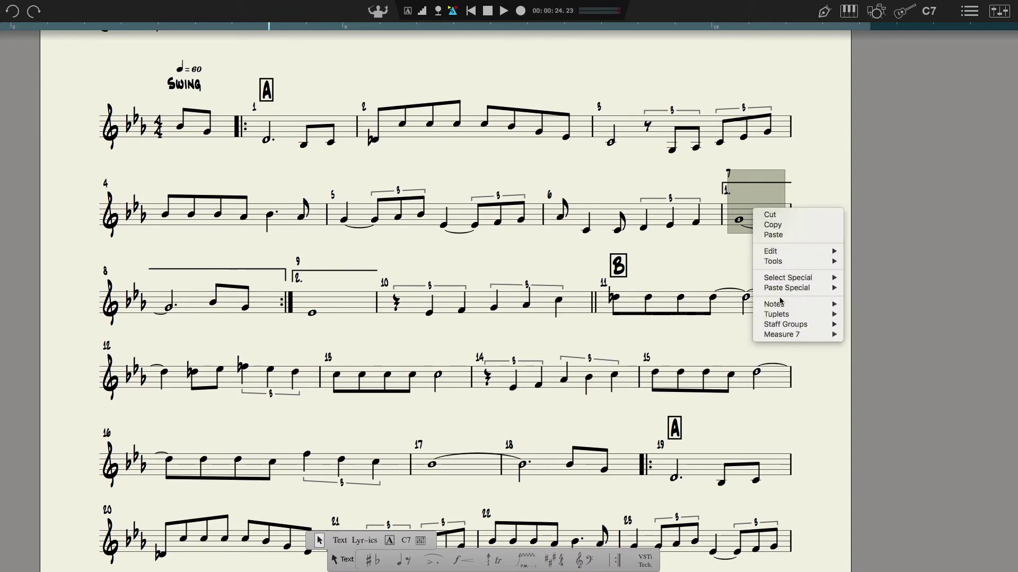
pyautogui.moveTo(786, 324)
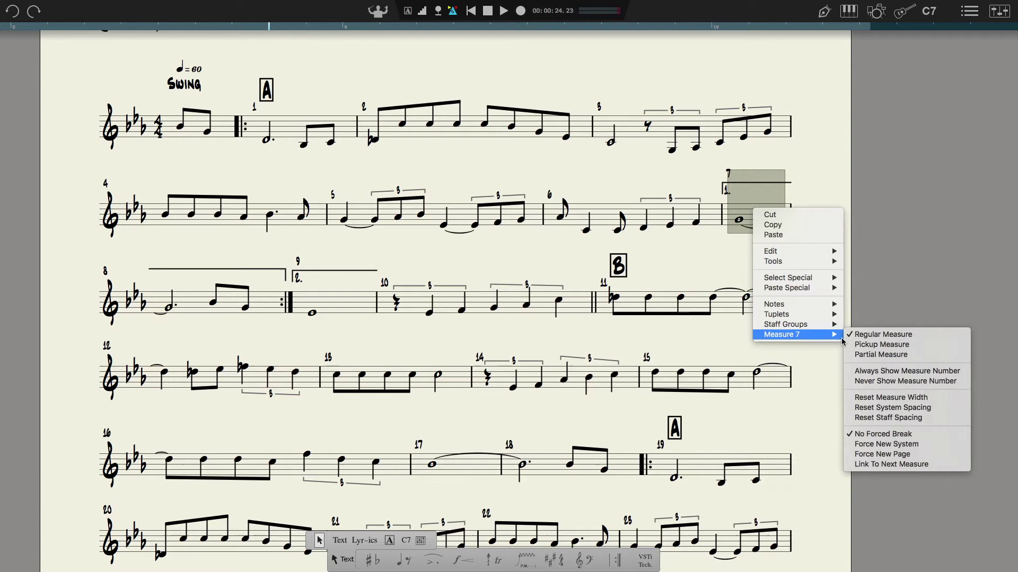
pyautogui.click(894, 444)
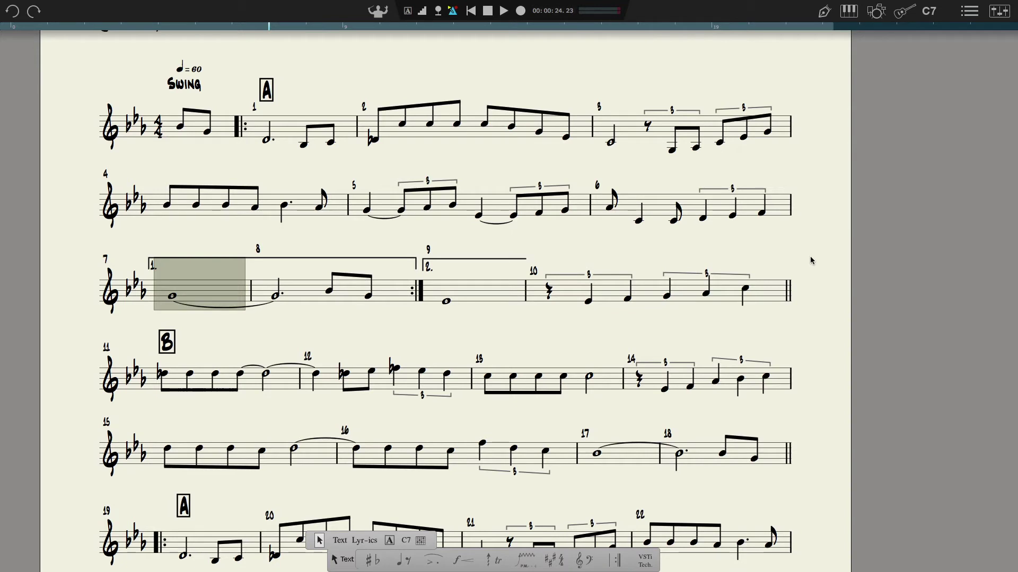
pyautogui.press('Escape')
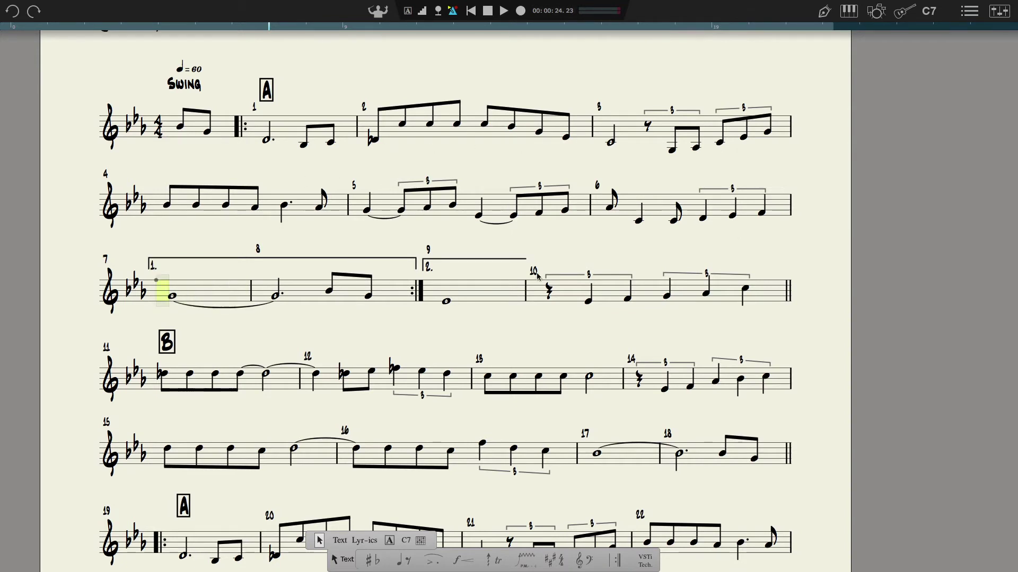
# - Undo the forced system break at measure 7
pyautogui.scroll(-3, 536, 276)
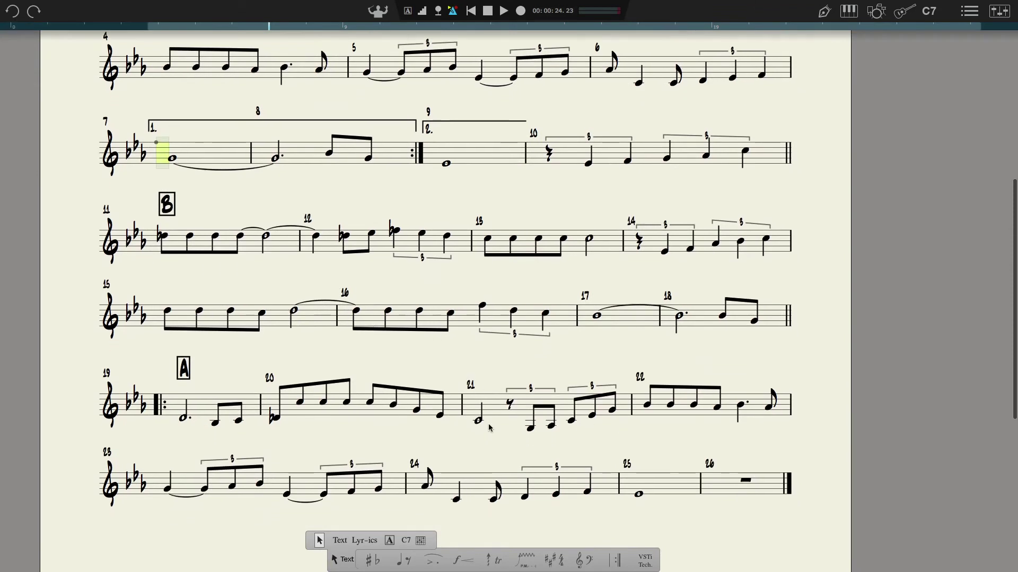
pyautogui.scroll(1, 419, 348)
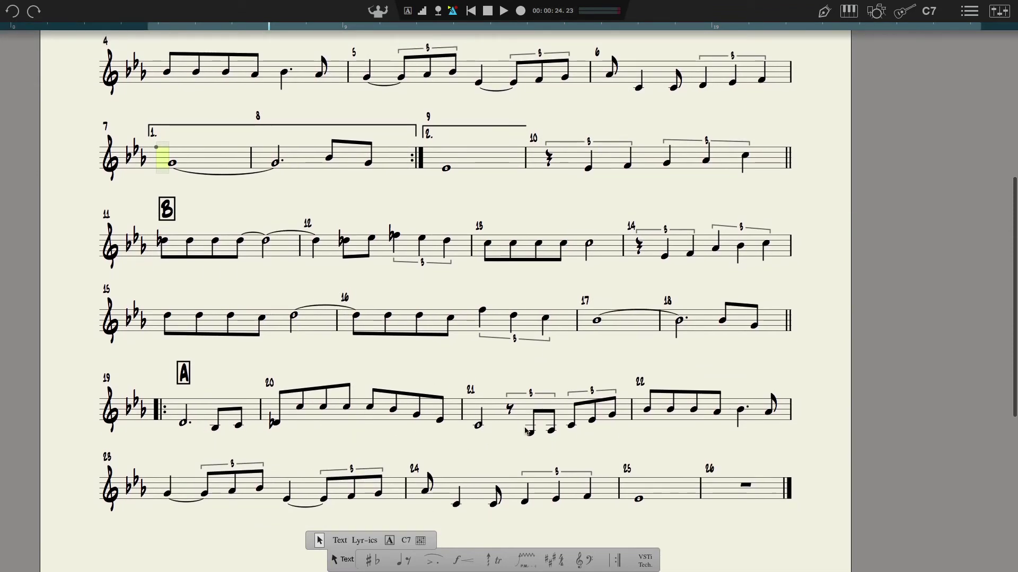
pyautogui.scroll(5, 503, 419)
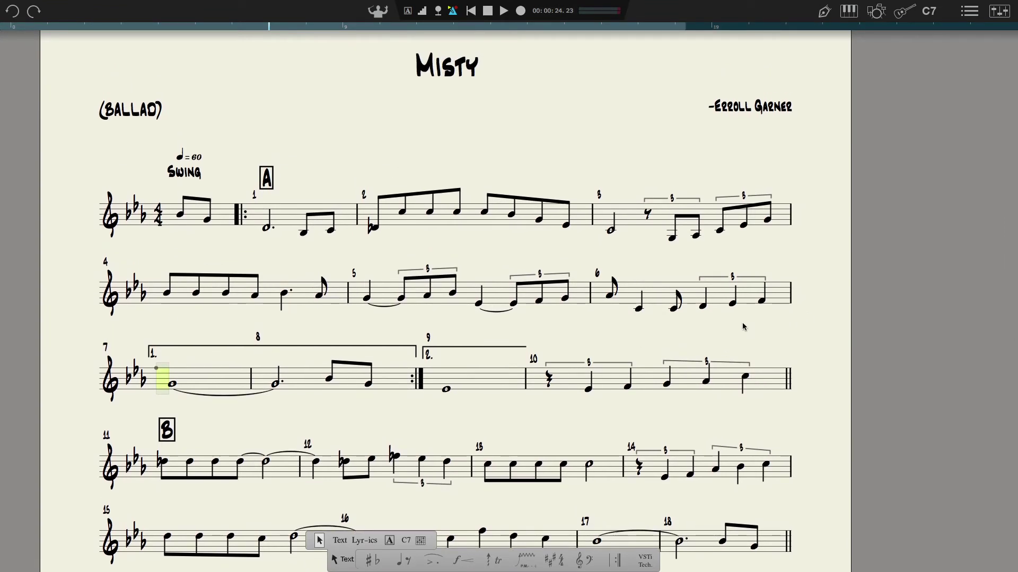
pyautogui.press('Up')
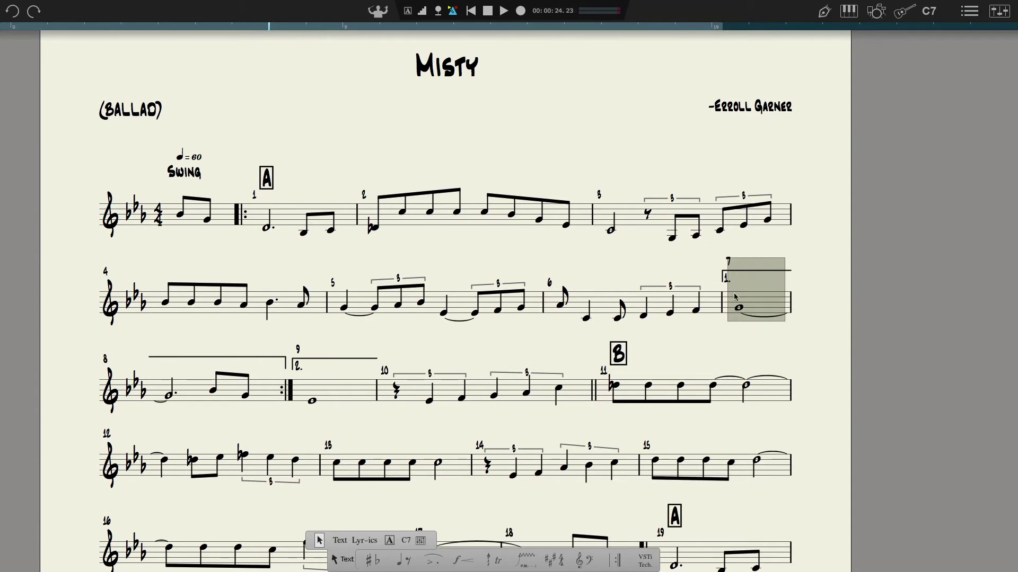
# - Force a new system at measure 7, where the first ending begins, and clear the selection
pyautogui.rightClick(760, 302)
pyautogui.moveTo(787, 427)
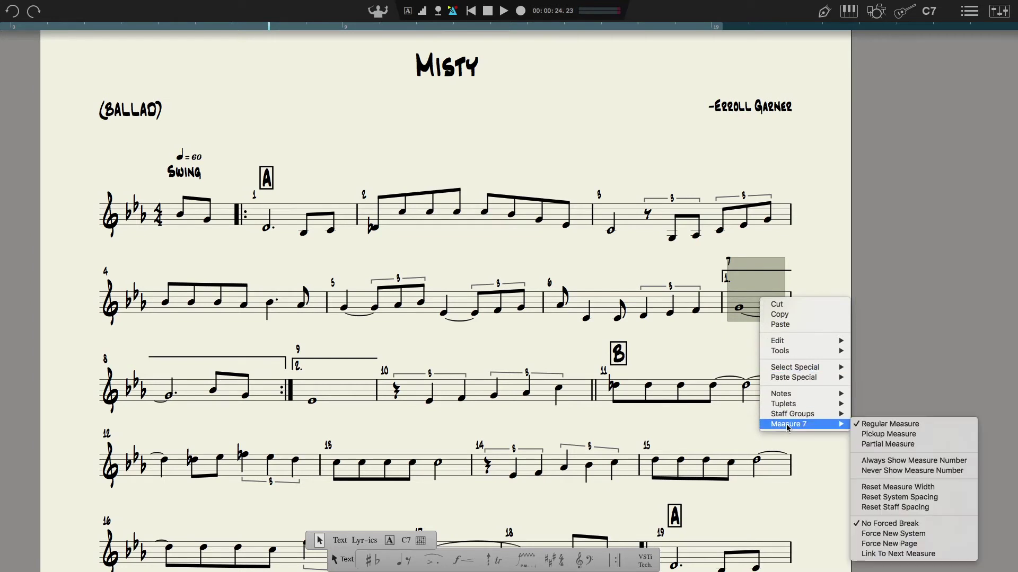
pyautogui.click(914, 536)
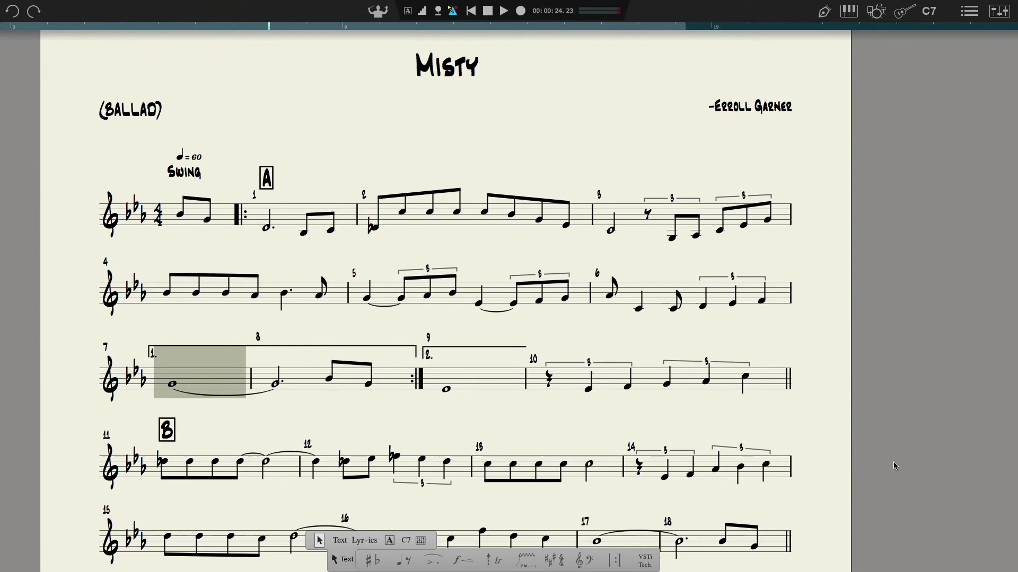
pyautogui.click(411, 120)
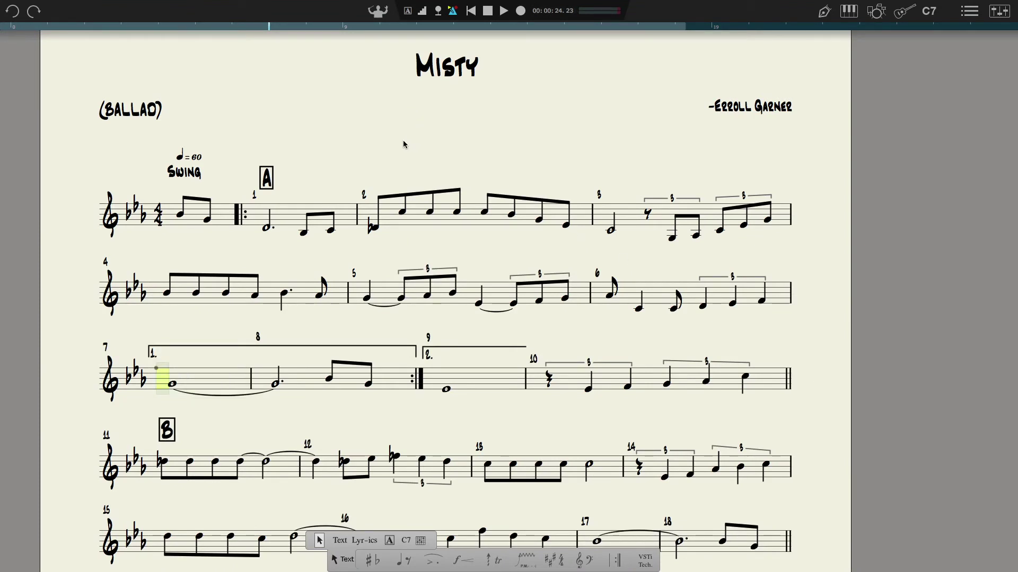
# - Examine the page layout from the title to the final measure, checking how the sections and endings fall on the systems
pyautogui.scroll(-1, 403, 144)
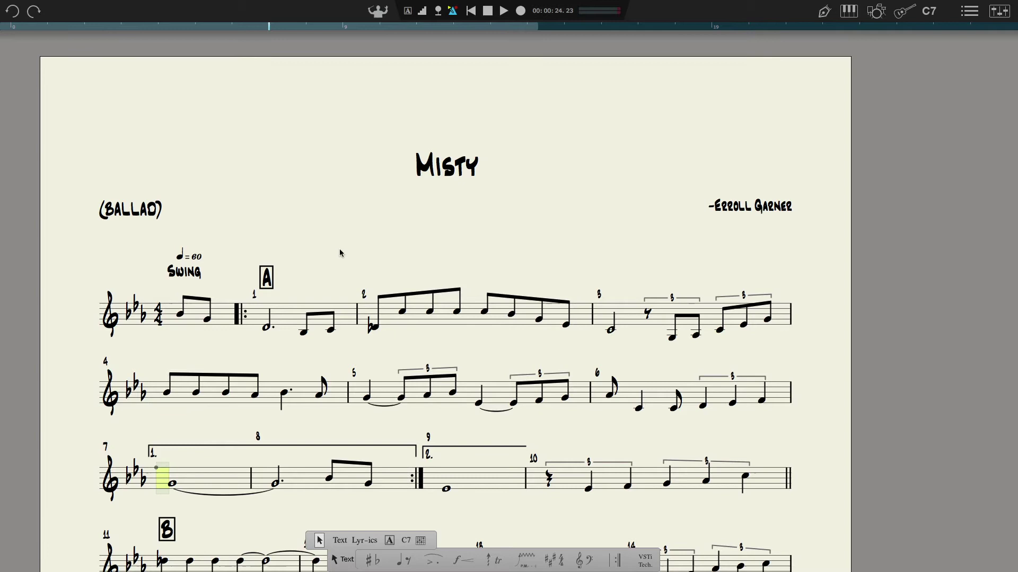
pyautogui.scroll(-3, 318, 265)
pyautogui.scroll(-1, 290, 266)
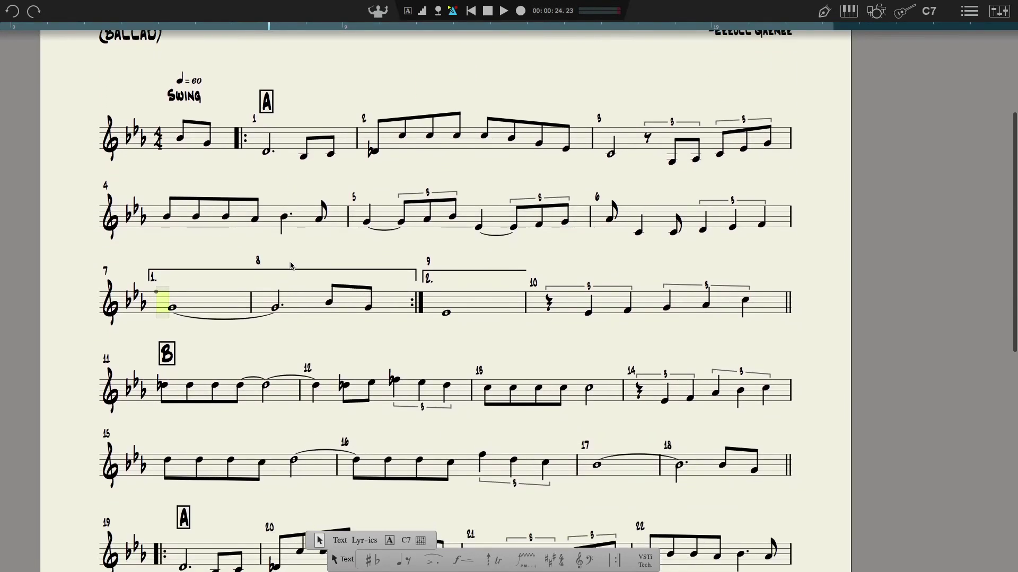
pyautogui.scroll(-2, 307, 266)
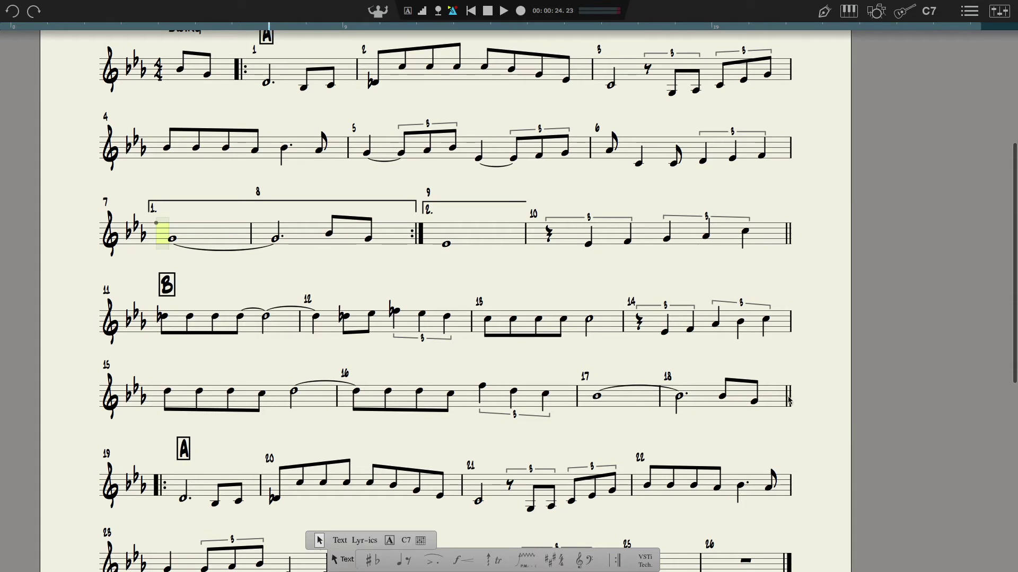
pyautogui.scroll(3, 788, 401)
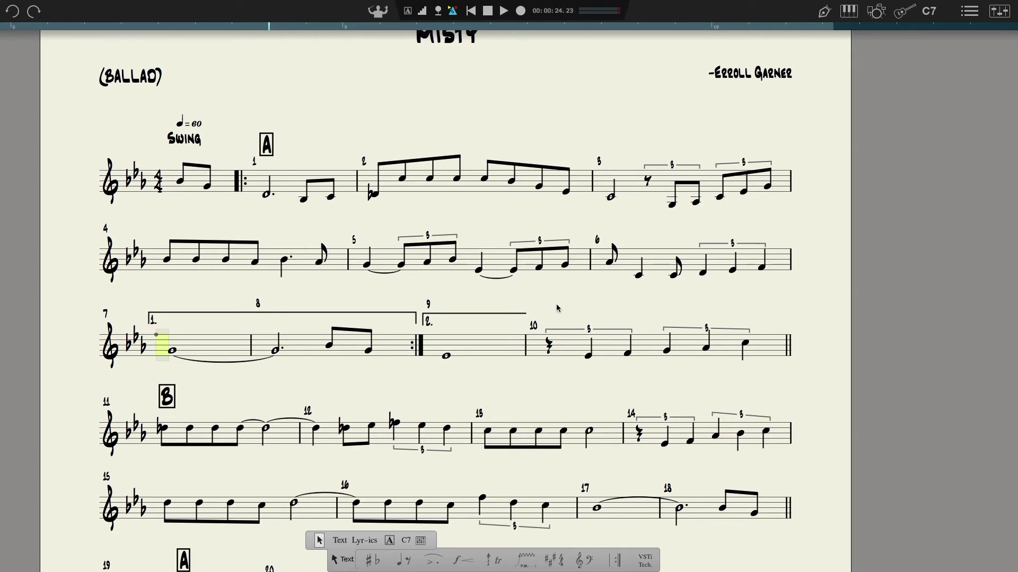
pyautogui.scroll(-1, 556, 307)
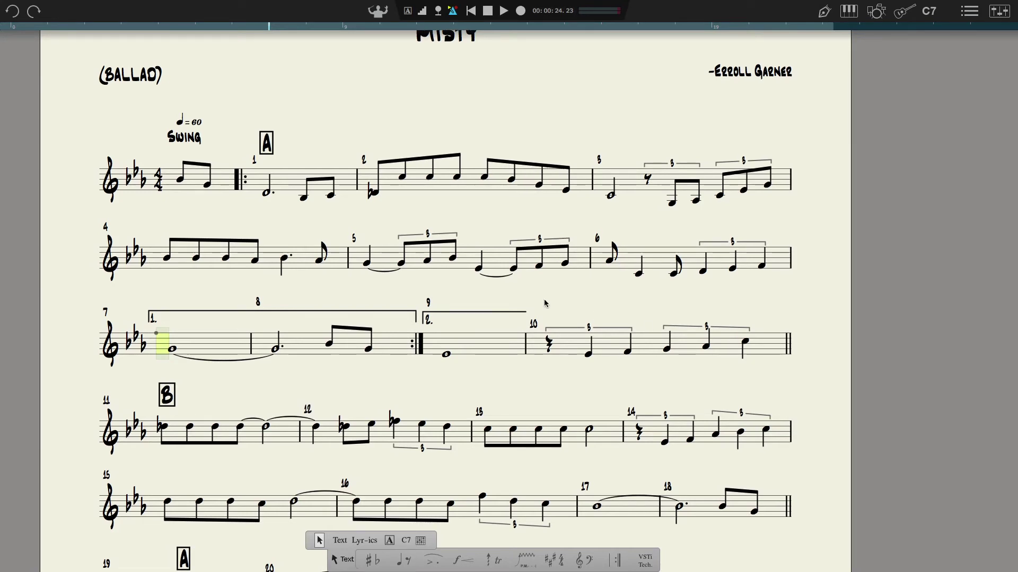
pyautogui.scroll(-5, 546, 303)
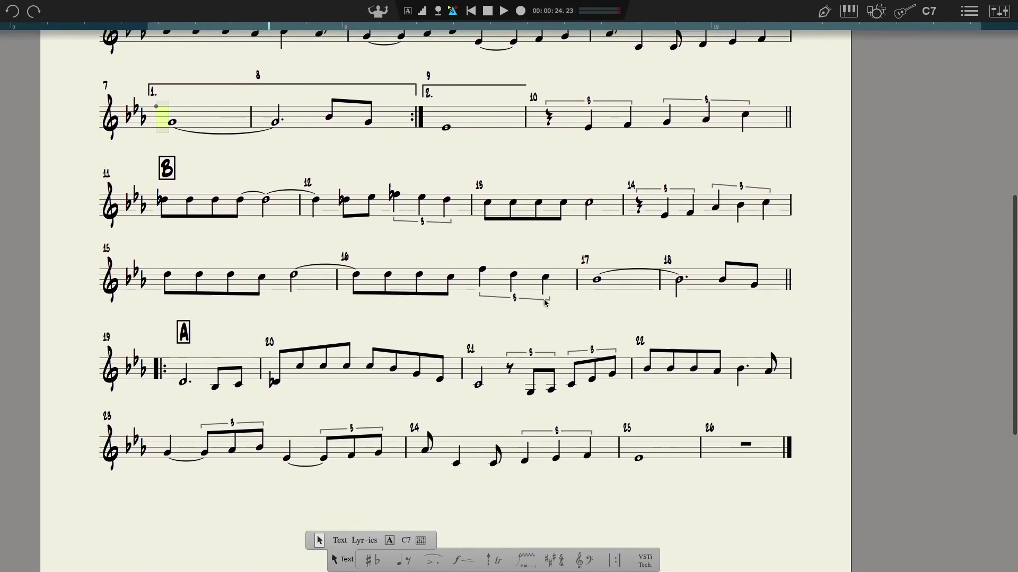
# - Delete the boxed rehearsal marks A and B from the score
pyautogui.scroll(5, 546, 303)
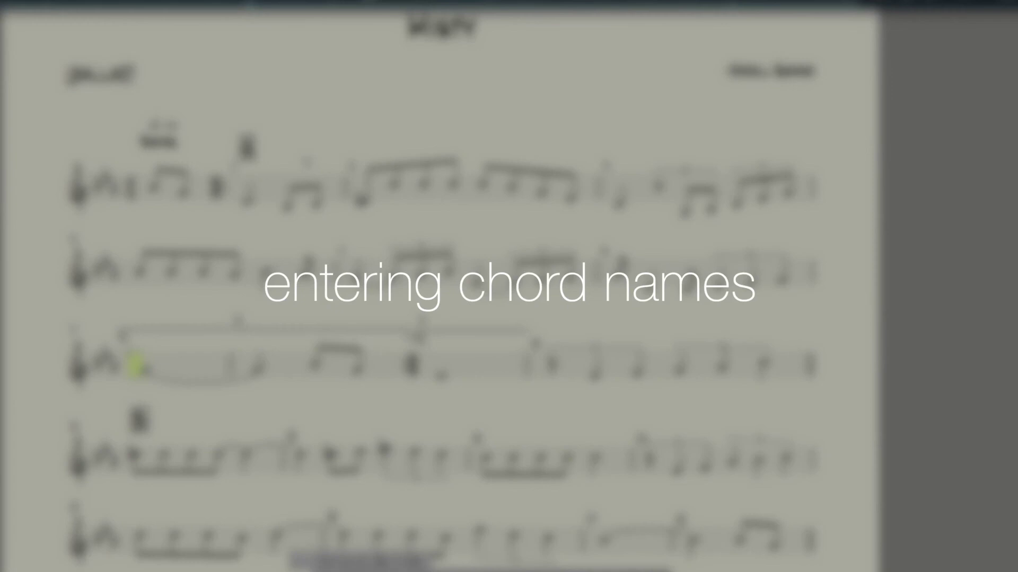
pyautogui.click(247, 148)
pyautogui.press('Delete')
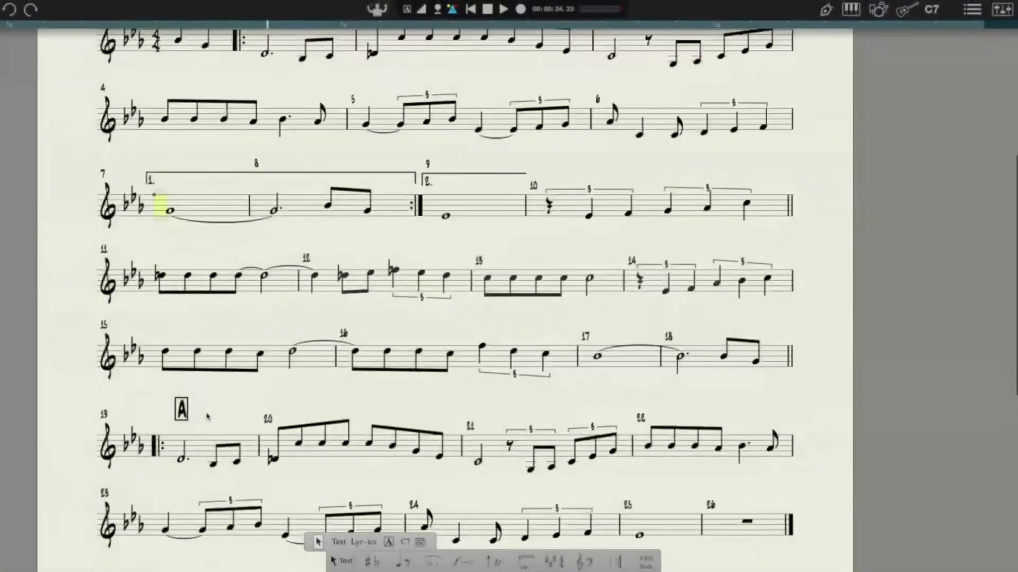
pyautogui.scroll(5, 209, 400)
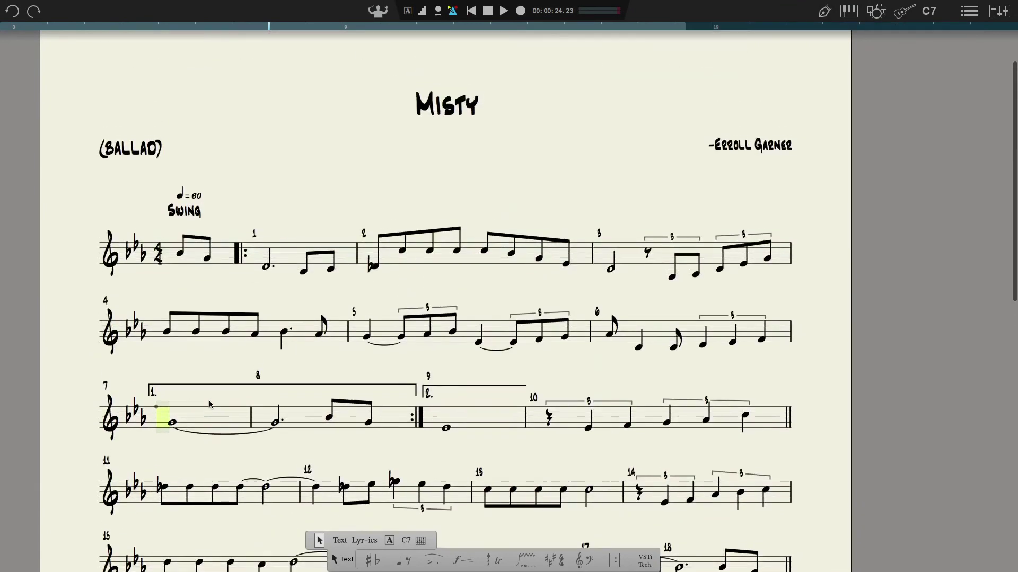
# - Use the chord library to place an E♭maj7 chord name on the first beat of measure 1
pyautogui.click(261, 270)
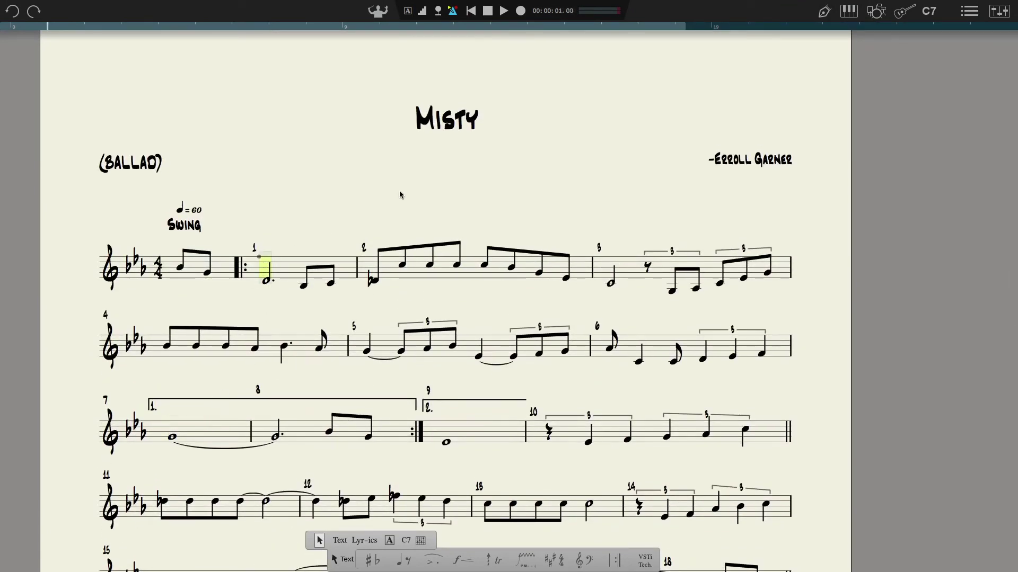
pyautogui.click(934, 11)
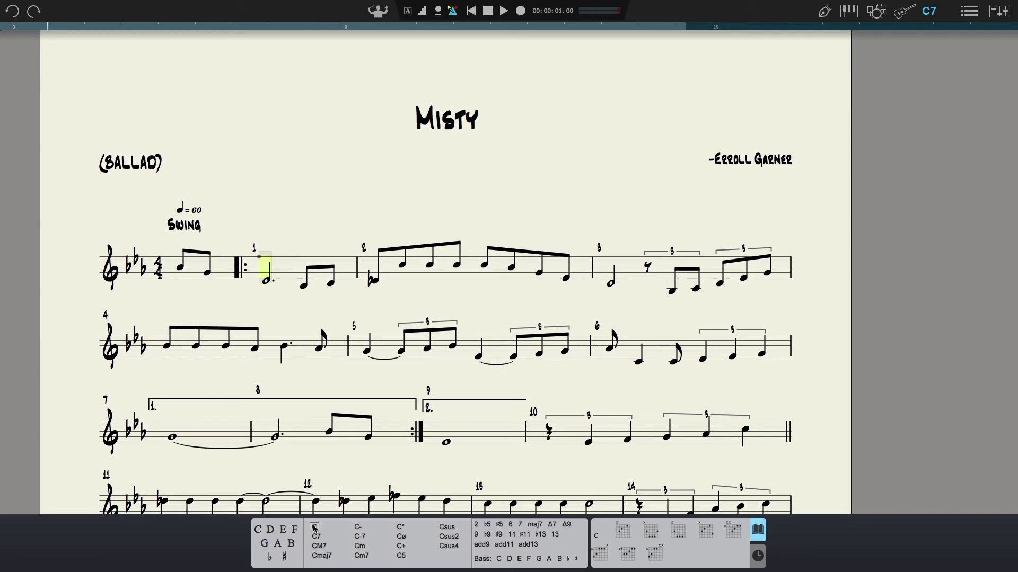
pyautogui.click(283, 530)
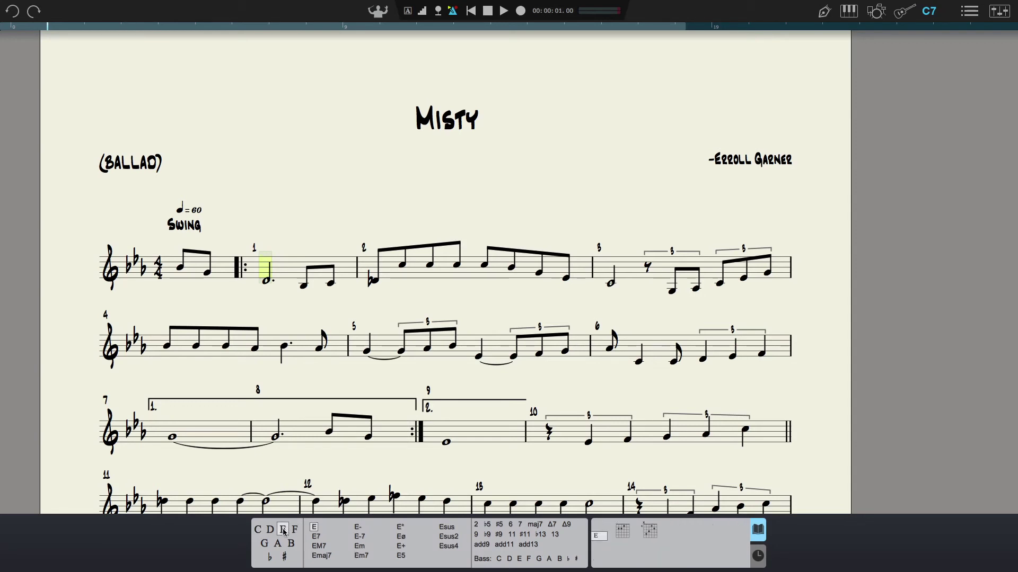
pyautogui.click(270, 557)
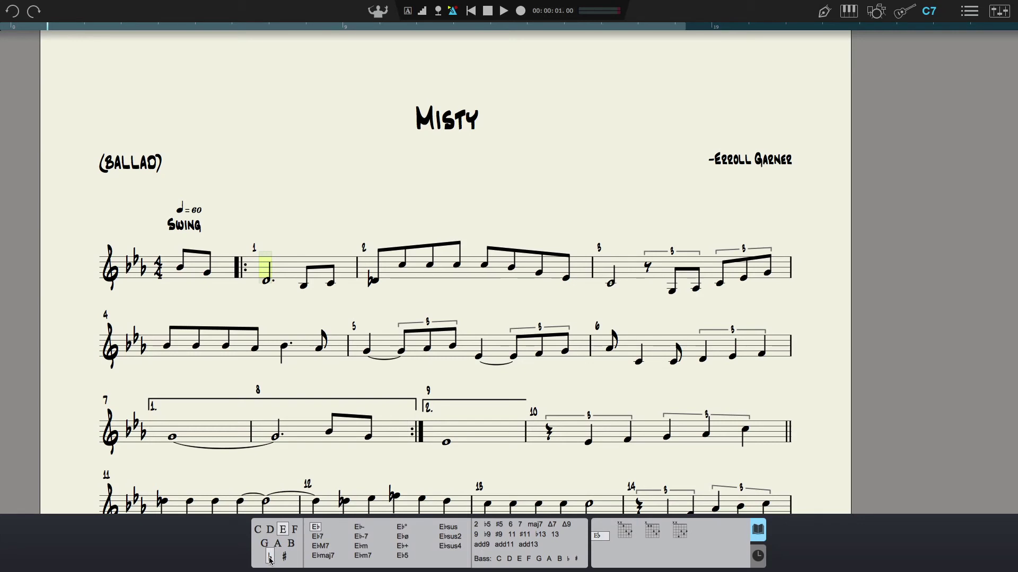
pyautogui.click(321, 556)
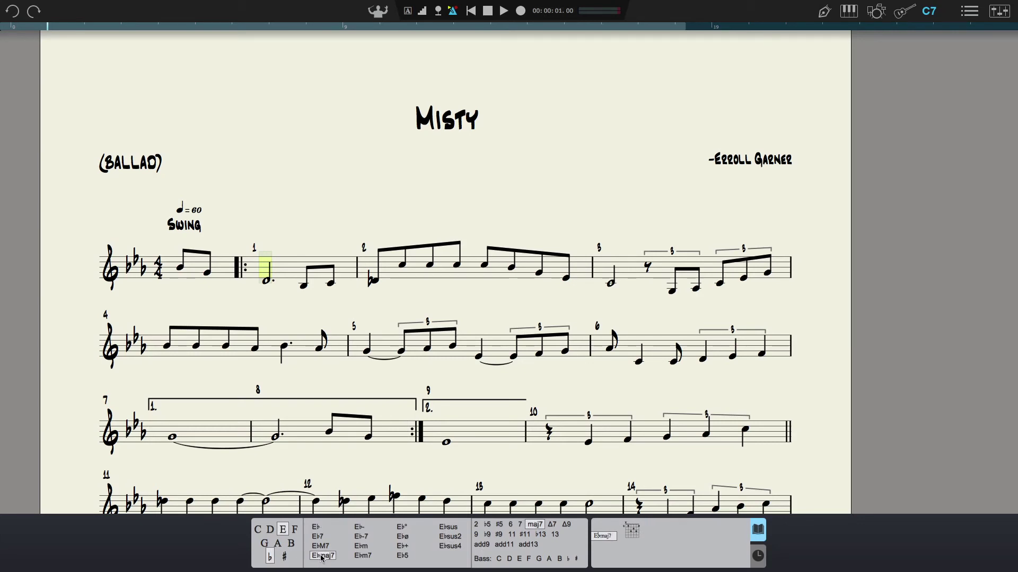
pyautogui.click(265, 252)
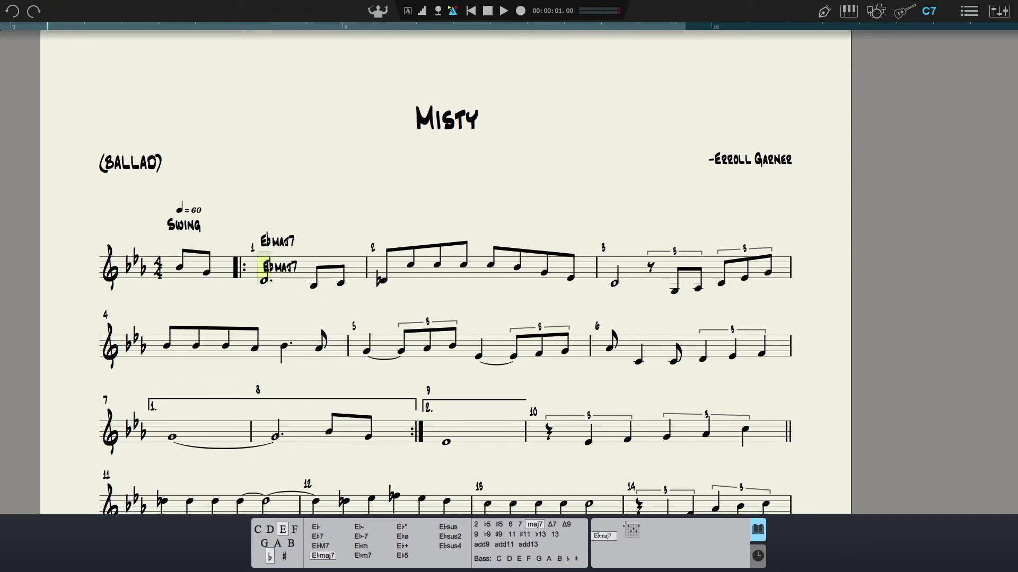
# - Add the chord names B♭-7 on beat one and E♭7 on beat three of measure 2
pyautogui.click(291, 545)
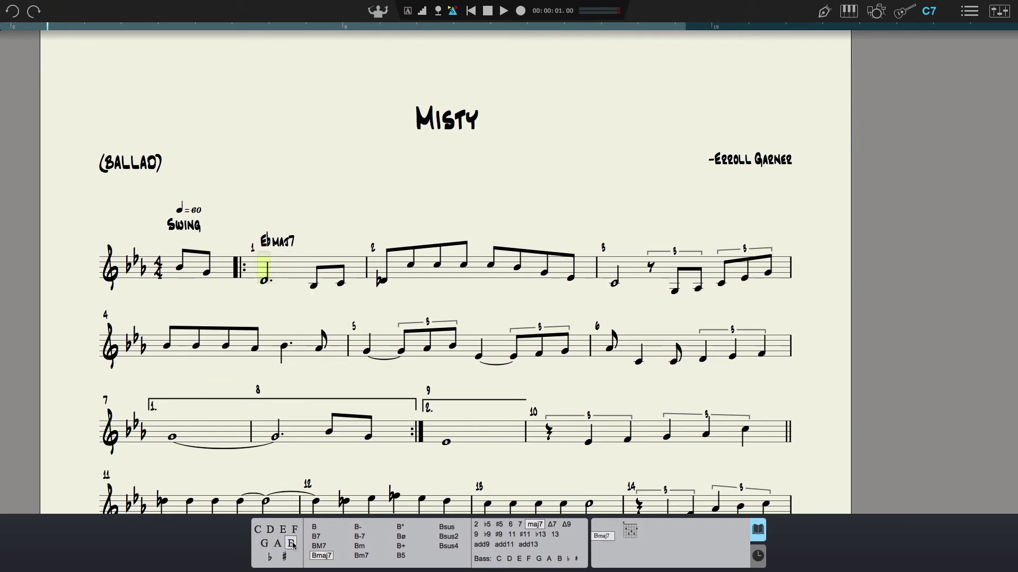
pyautogui.click(270, 558)
pyautogui.click(359, 536)
pyautogui.click(385, 259)
pyautogui.click(283, 530)
pyautogui.click(270, 557)
pyautogui.click(491, 260)
# - Add the chord name E♭7♭9 at the start of measure 12 and E♭6 at the start of the second ending
pyautogui.scroll(-5, 501, 331)
pyautogui.click(318, 309)
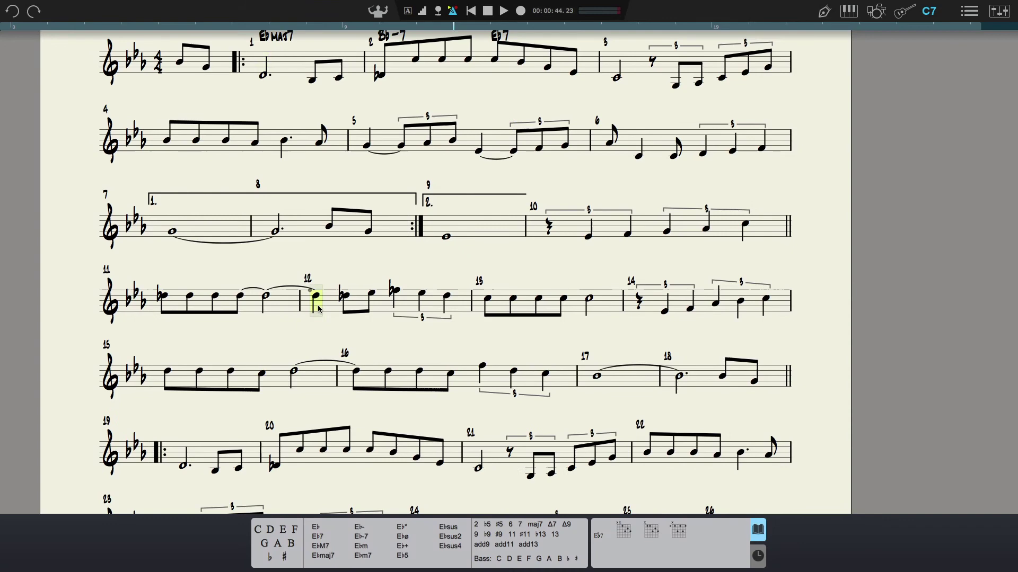
pyautogui.click(318, 309)
pyautogui.scroll(5, 312, 297)
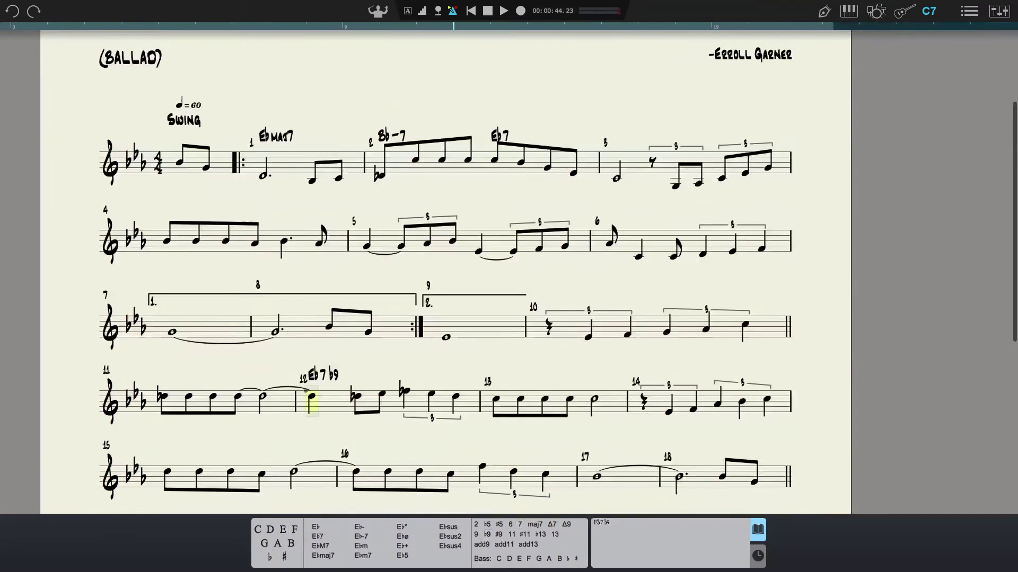
pyautogui.click(444, 354)
pyautogui.scroll(-4, 530, 296)
pyautogui.scroll(6, 623, 256)
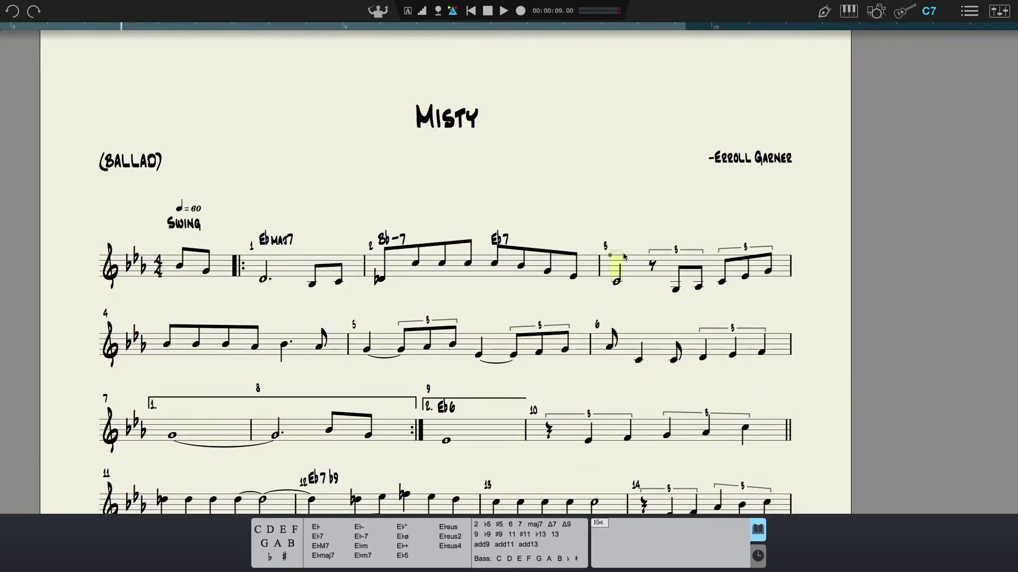
# - Add the chord names A♭maj7 at the start of measure 3 and A♭-7 at the start of measure 4
pyautogui.click(613, 245)
pyautogui.click(277, 543)
pyautogui.click(270, 557)
pyautogui.click(323, 555)
pyautogui.click(166, 340)
pyautogui.click(360, 537)
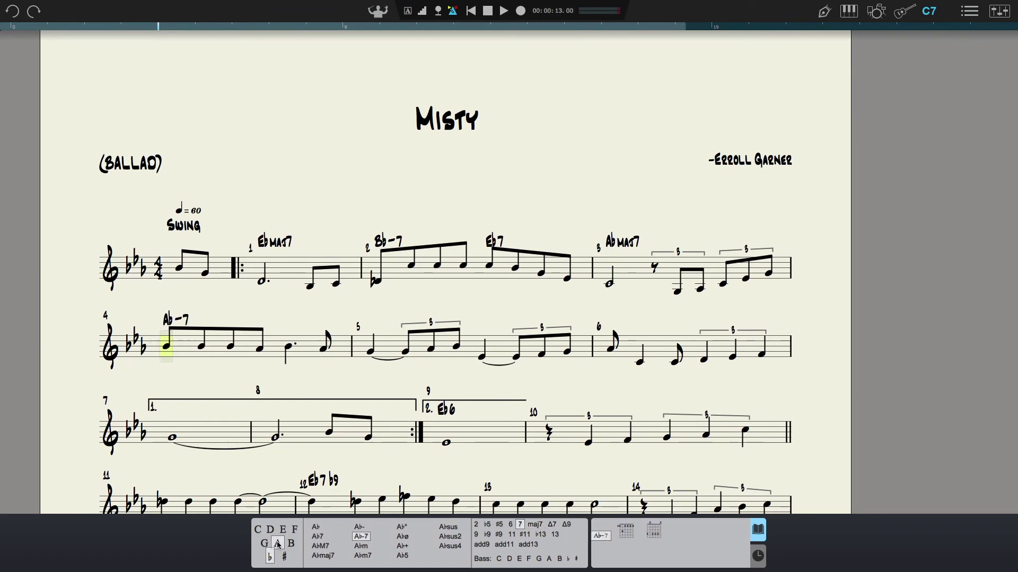
# - Add D♭7 on beat three of measure 4, E♭maj7 and C-7 in measure 5, and F-7 and B♭7 in measure 6
pyautogui.click(270, 530)
pyautogui.click(270, 557)
pyautogui.click(317, 536)
pyautogui.click(287, 340)
pyautogui.click(283, 529)
pyautogui.click(270, 557)
pyautogui.click(322, 555)
pyautogui.click(370, 347)
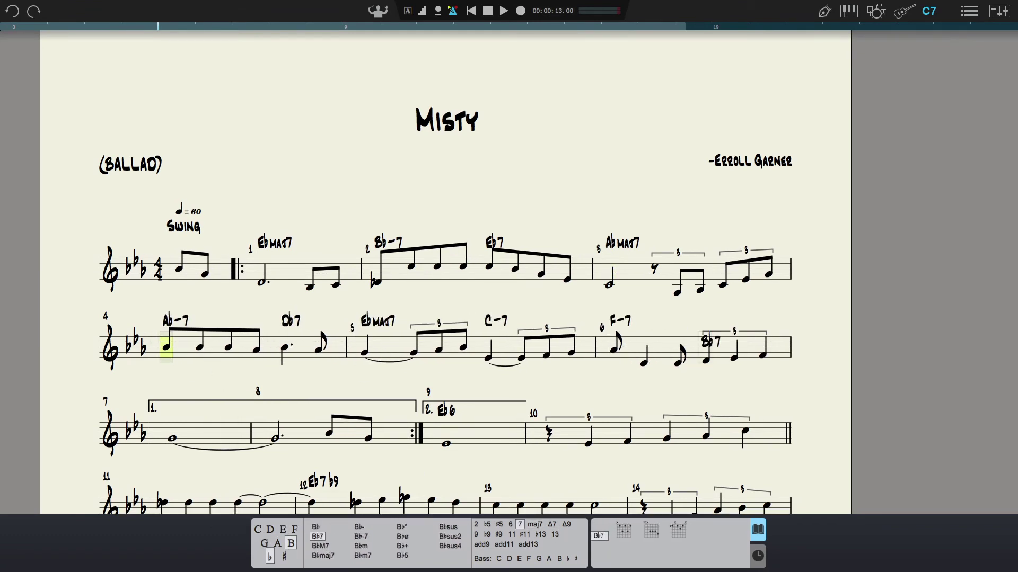
# - Enter G-7, C-7, F-7 and B♭7 over the first ending, D♭9 in measure 9, E♭maj7 in measure 10 and B♭-7 in measure 11
pyautogui.write('G-7 C-7 F-7 ')
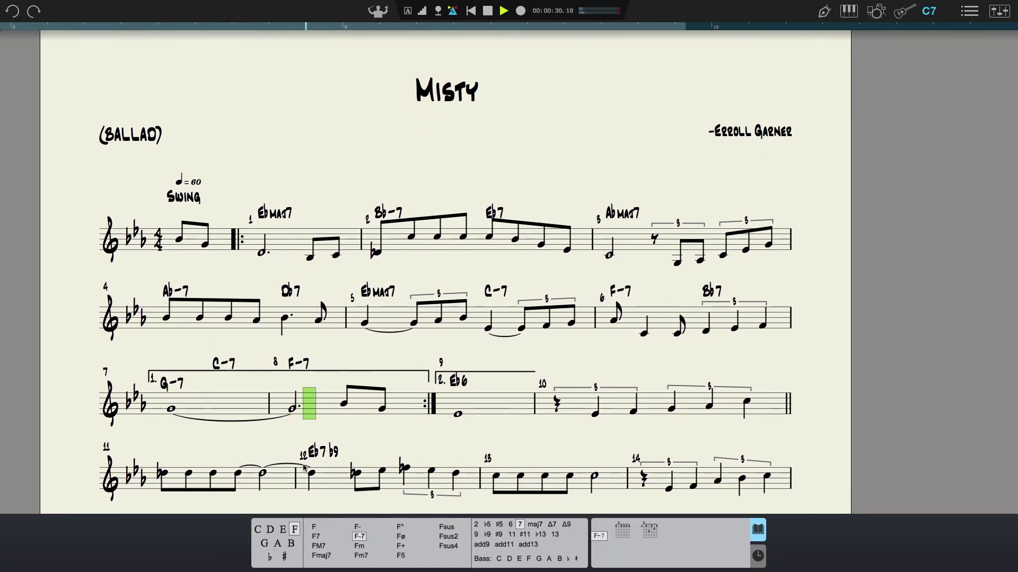
pyautogui.write('Bb7  Db9')
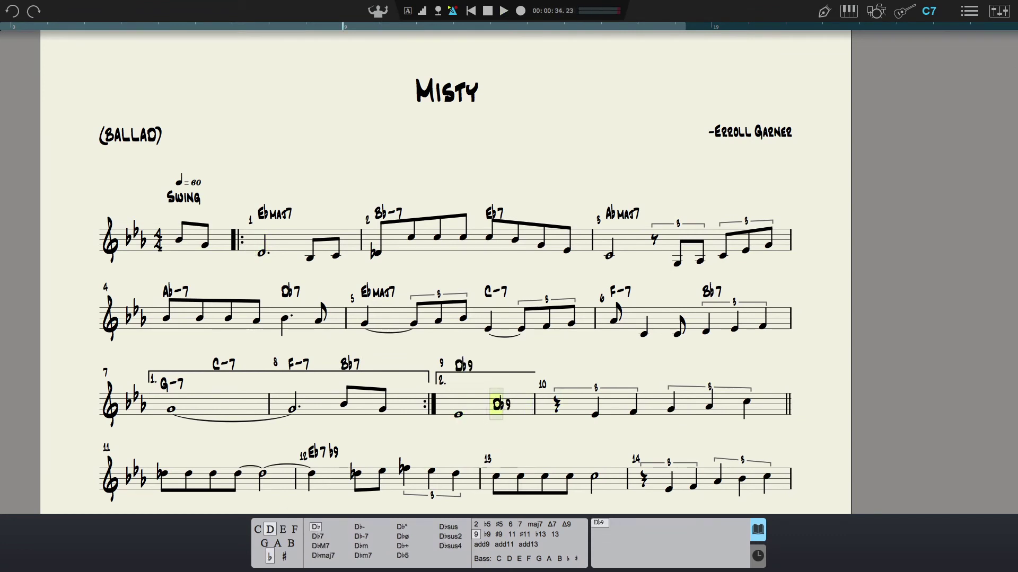
pyautogui.write(' Ebmaj7  Bb-7')
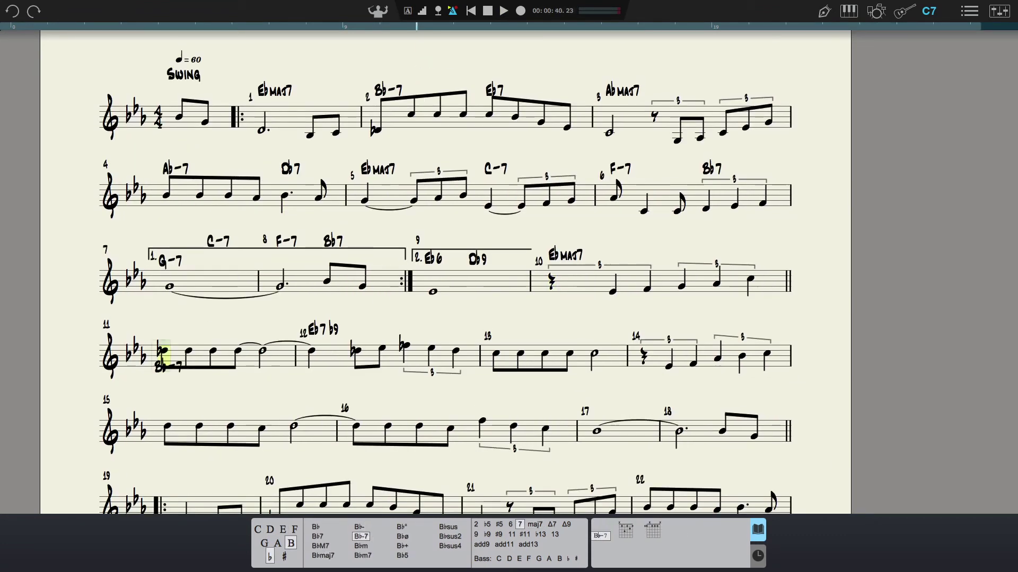
# - Set the score's measure numbers to None and place an A♭maj7 chord name at the start of measure 13
pyautogui.click(164, 360)
pyautogui.write('Abmaj7')
pyautogui.click(175, 4)
pyautogui.click(566, 80)
pyautogui.click(551, 61)
pyautogui.click(589, 200)
pyautogui.click(495, 339)
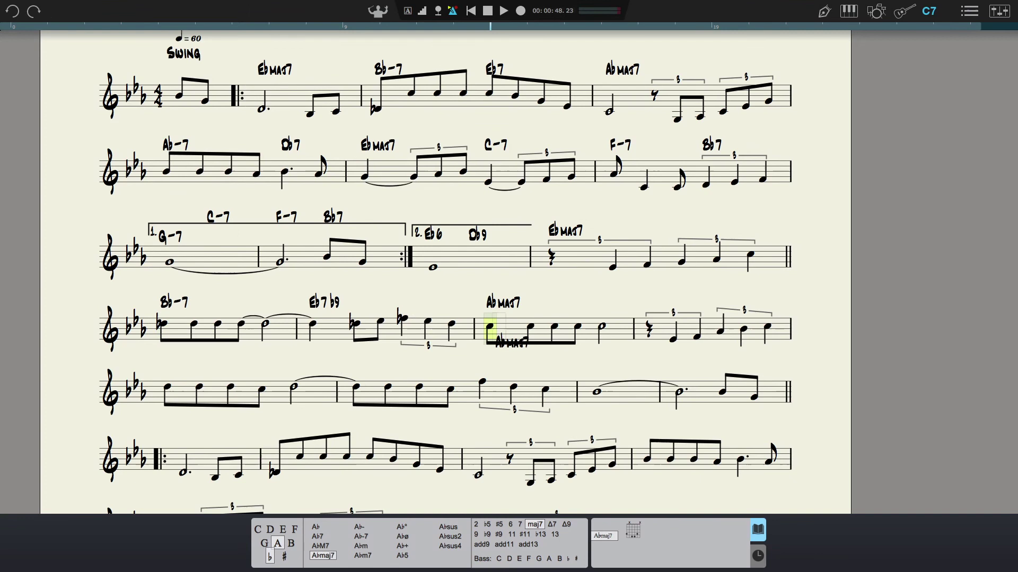
# - Enter A-7, D7, F7, G-7, C7♭9, F-7 and B♭7 across the system covering measures 15 to 18
pyautogui.write('A-7  D7 F7  G-7')
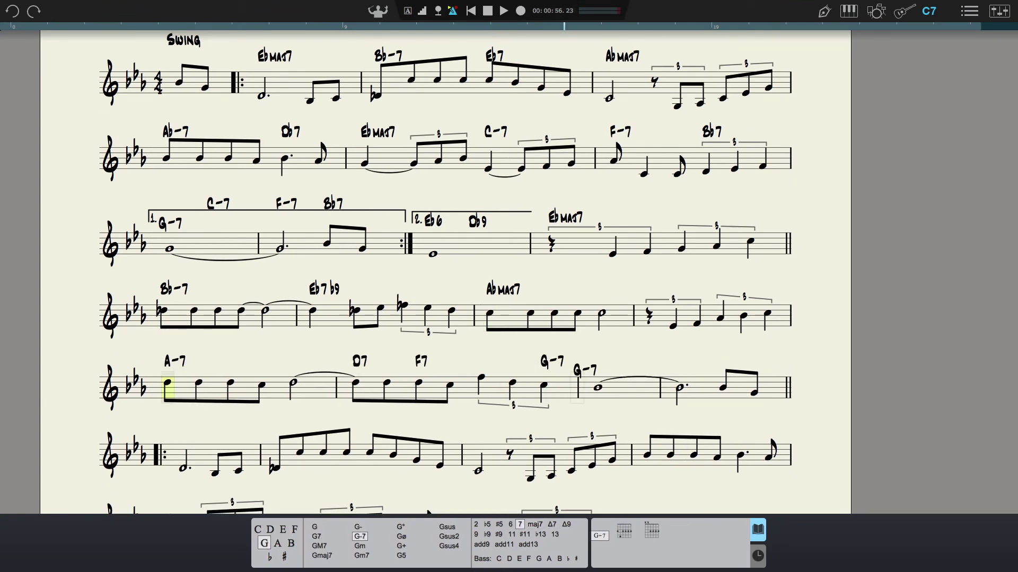
pyautogui.write(' C7b9')
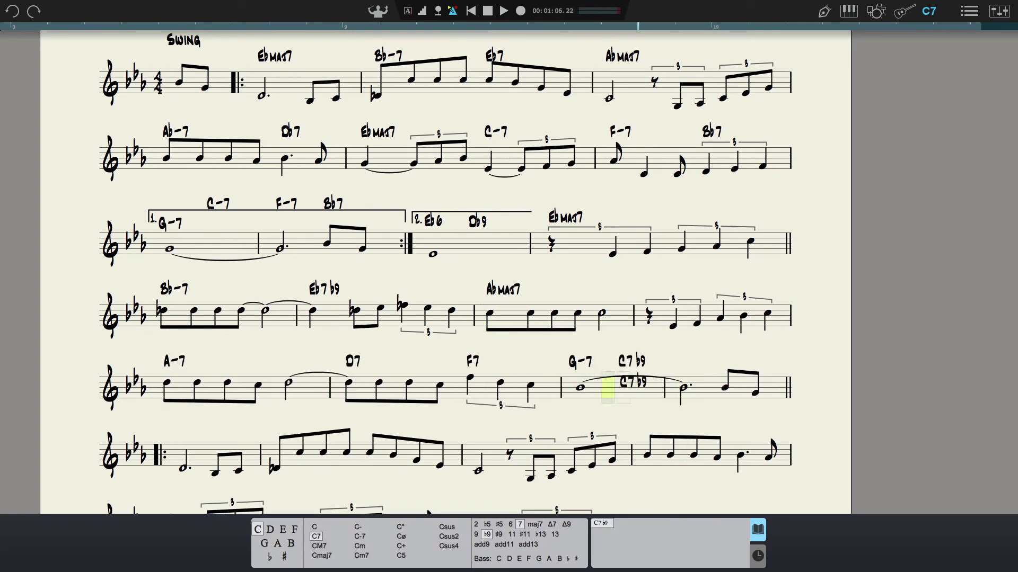
pyautogui.write(' F-7 Bb7')
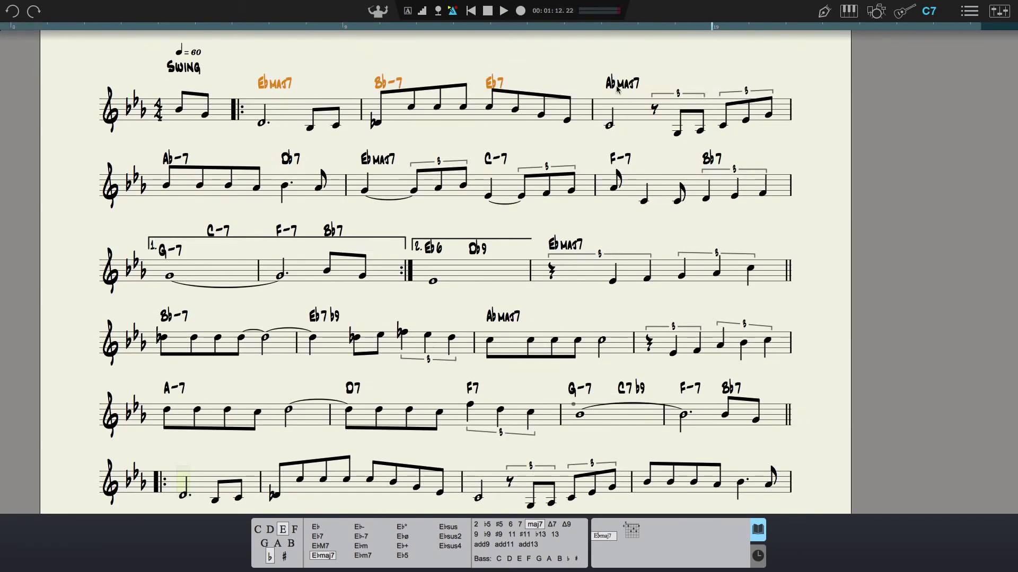
# - Copy the chord names of the first three measures and paste them at the start of the last section, after the double barline
pyautogui.keyDown('shift'); pyautogui.click(616, 85); pyautogui.keyUp('shift')
pyautogui.hotkey('ctrl', 'c')
pyautogui.scroll(-4, 616, 89)
pyautogui.hotkey('ctrl', 'v')
pyautogui.click(186, 291)
# - Enter A♭-7, D♭9, E♭maj7, C-7, F-7, B♭7, E♭6, C-7, F-7 and B♭7 from measure 22 to the final measure
pyautogui.write('Ab-7 Db-9')
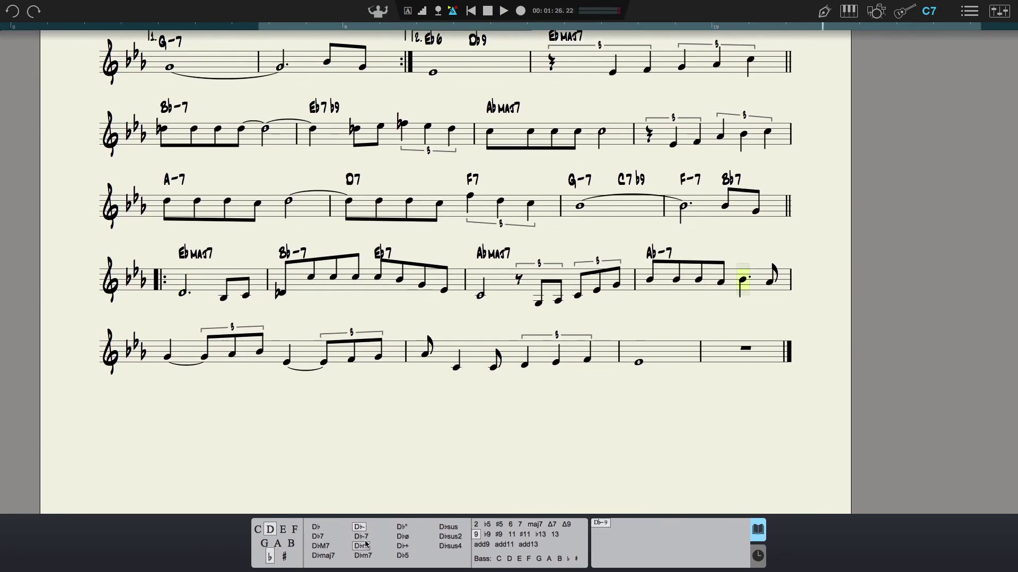
pyautogui.write(' Ebmaj7 C-7 F-7 ')
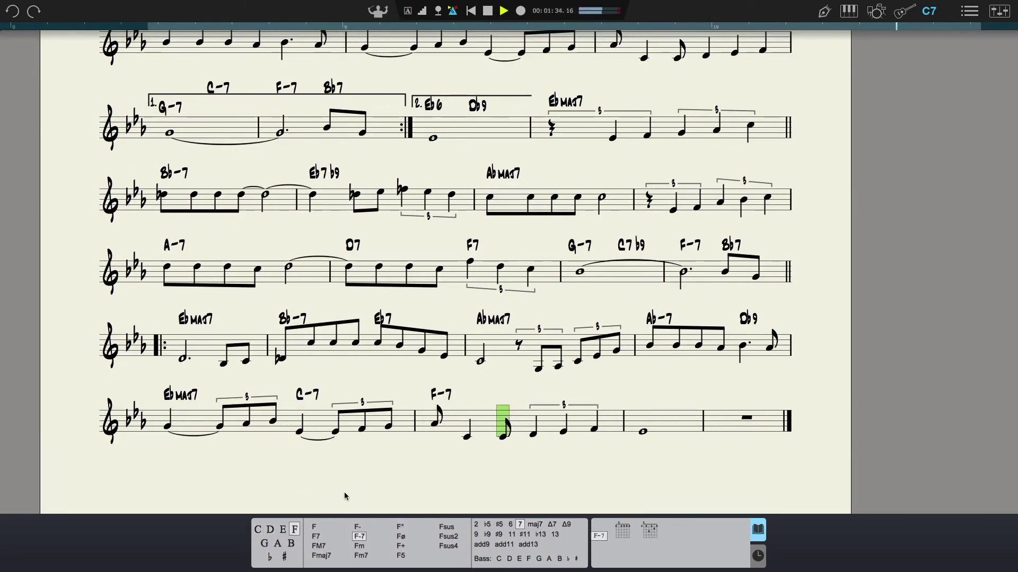
pyautogui.write('Bb7 Eb6 C-7')
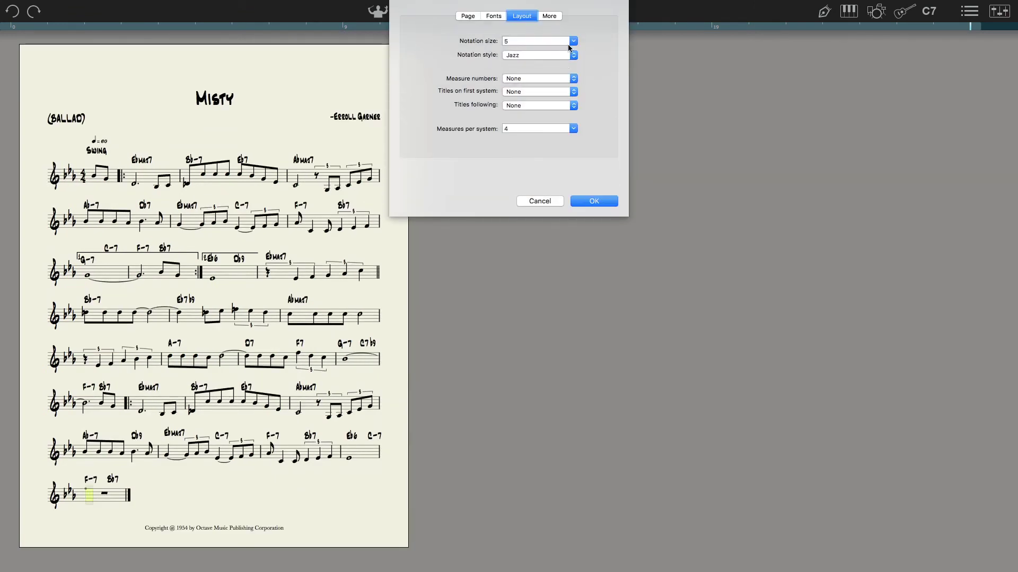
# - Set the notation size to 4.5 in the score's layout settings and apply it
pyautogui.click(573, 41)
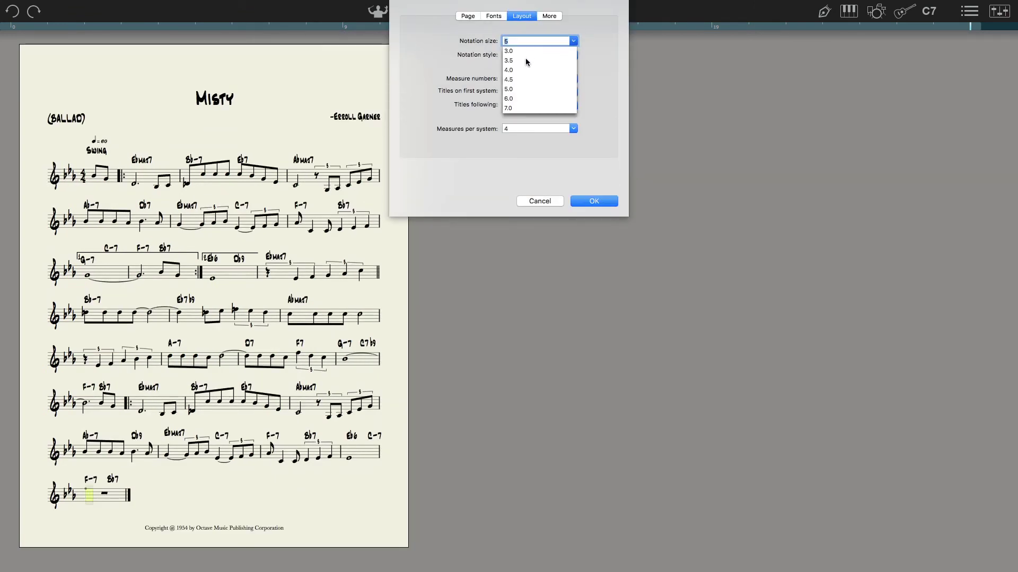
pyautogui.click(517, 80)
pyautogui.click(594, 202)
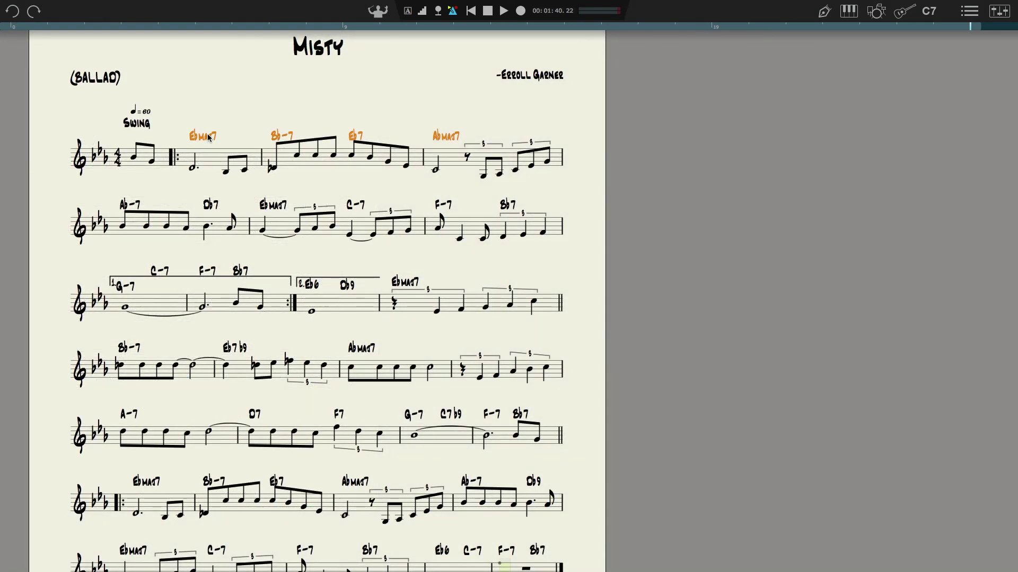
# - Select the chord names above the second system together and nudge them upward, away from the staff
pyautogui.moveTo(106, 191); pyautogui.dragTo(537, 211)
pyautogui.keyDown('shift'); pyautogui.click(210, 205); pyautogui.keyUp('shift')
pyautogui.keyDown('shift'); pyautogui.click(129, 204); pyautogui.keyUp('shift')
pyautogui.press('Up')
# - Lower the C-7, F-7 and B♭7 chord names in the first ending to line up with G-7
pyautogui.click(159, 272)
pyautogui.keyDown('shift'); pyautogui.click(240, 272); pyautogui.keyUp('shift')
pyautogui.press('Down')
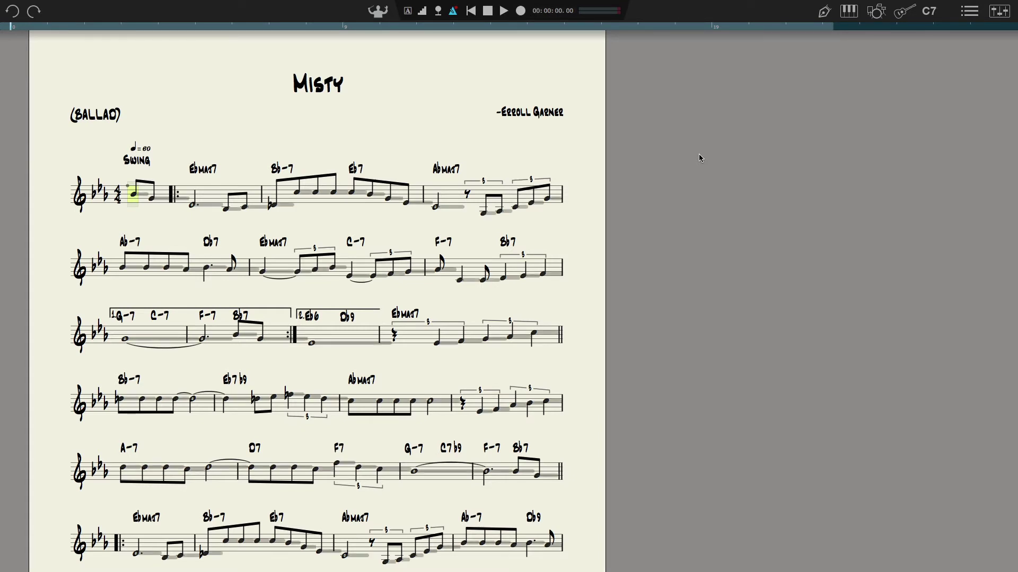
# - Select the playback bar of the first pickup note and reduce its velocity to 82
pyautogui.scroll(-1, 700, 158)
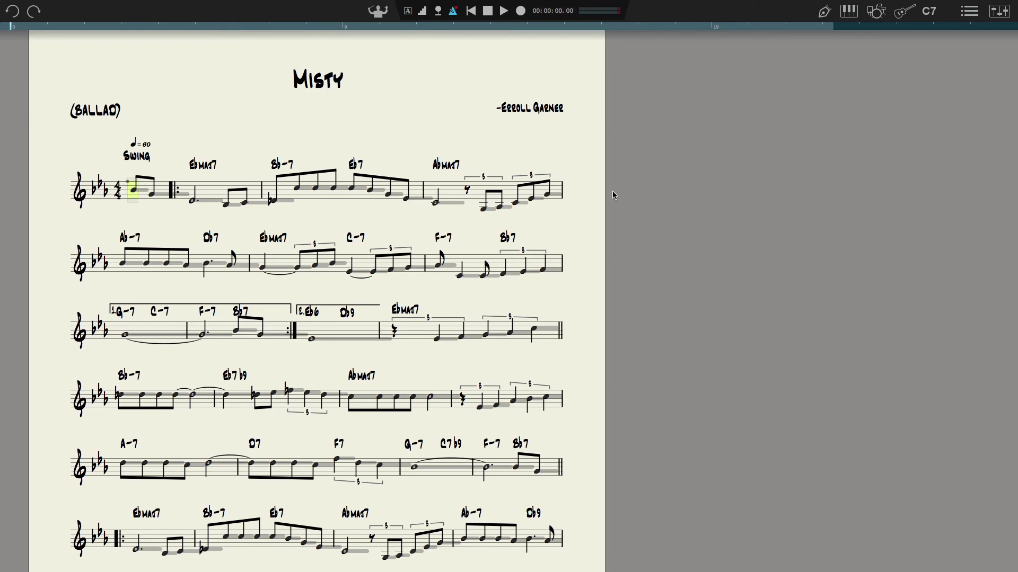
pyautogui.scroll(5, 613, 191)
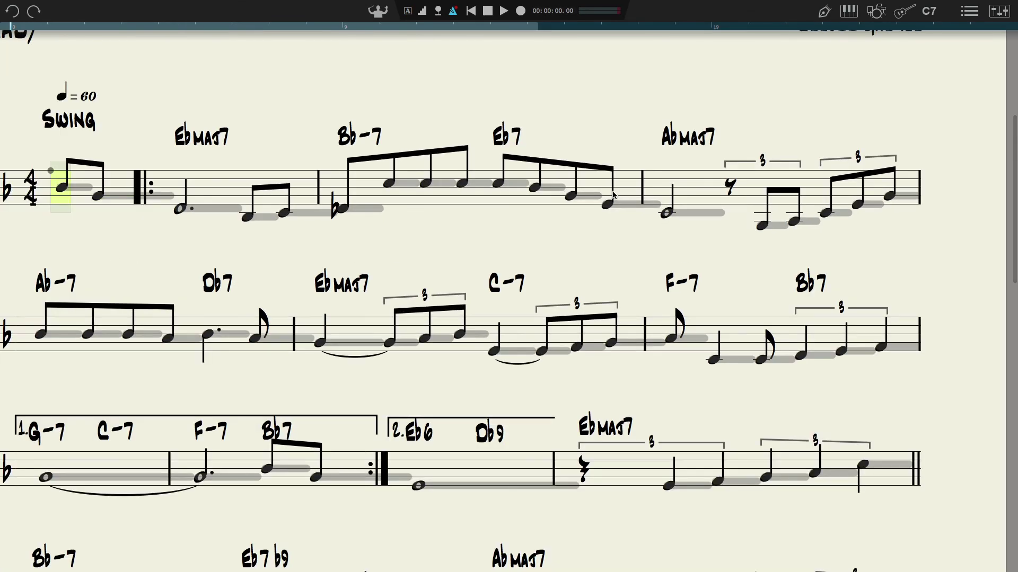
pyautogui.hscroll(-3, 612, 192)
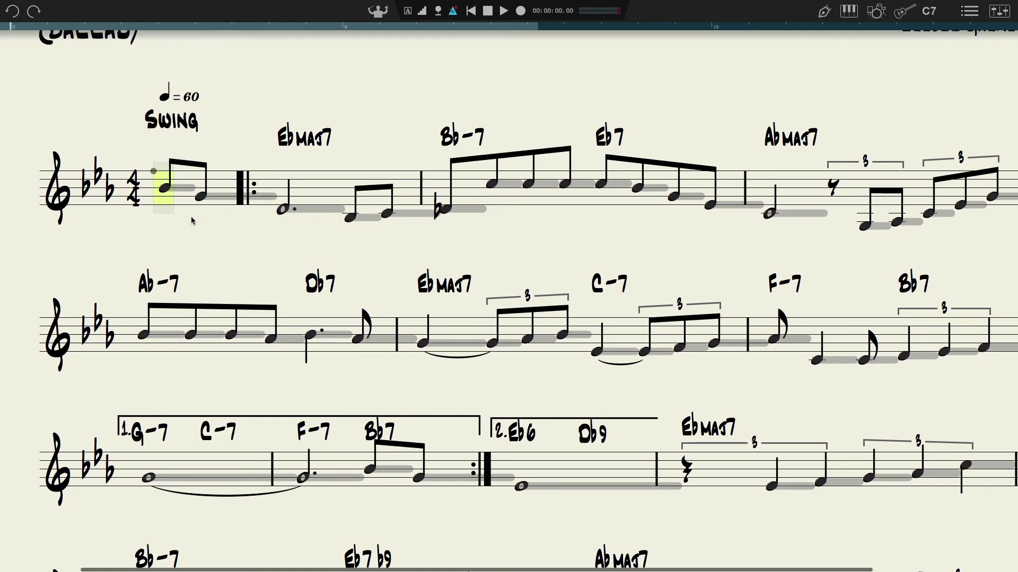
pyautogui.scroll(-1, 192, 221)
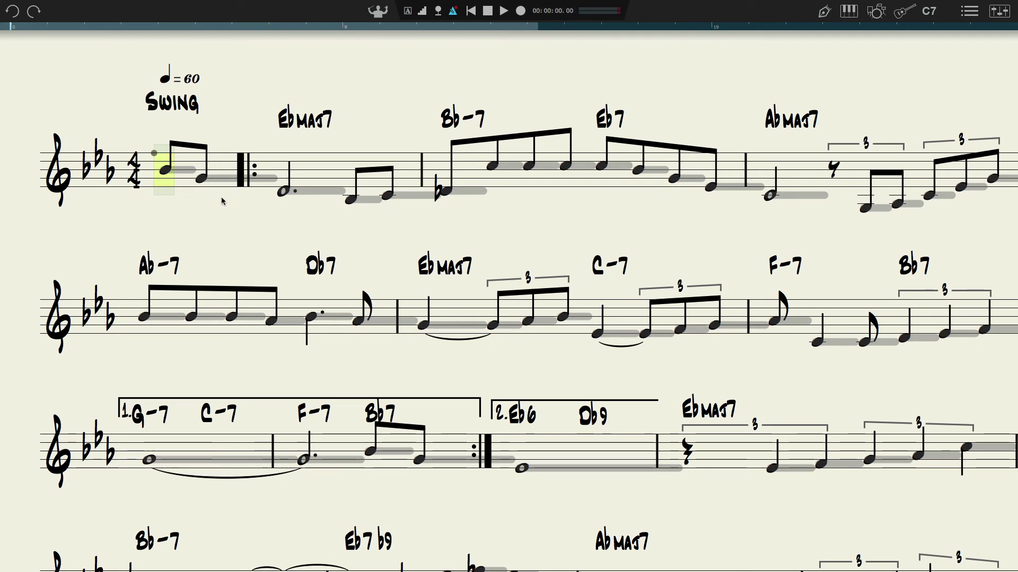
pyautogui.click(182, 174)
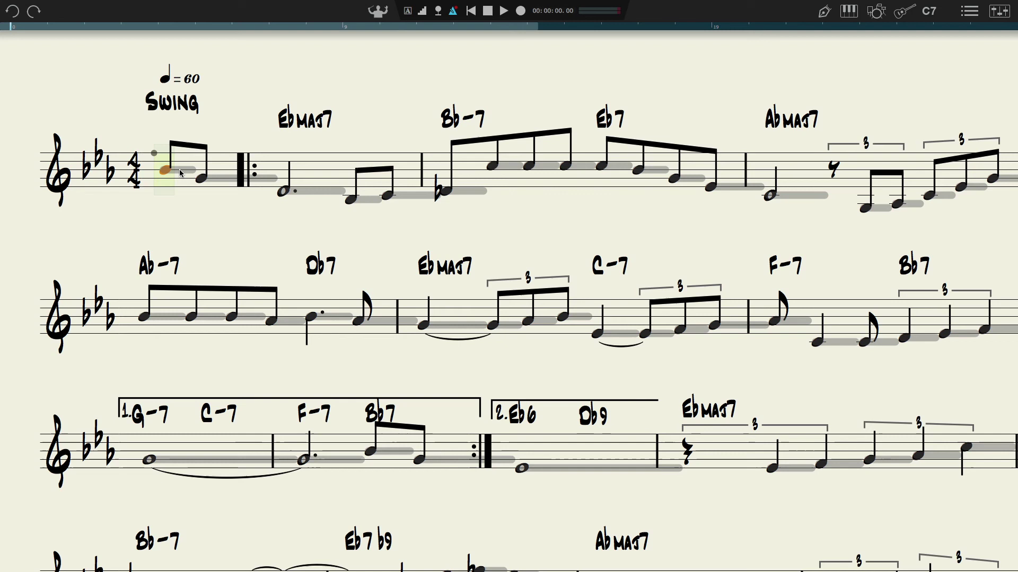
pyautogui.click(180, 173)
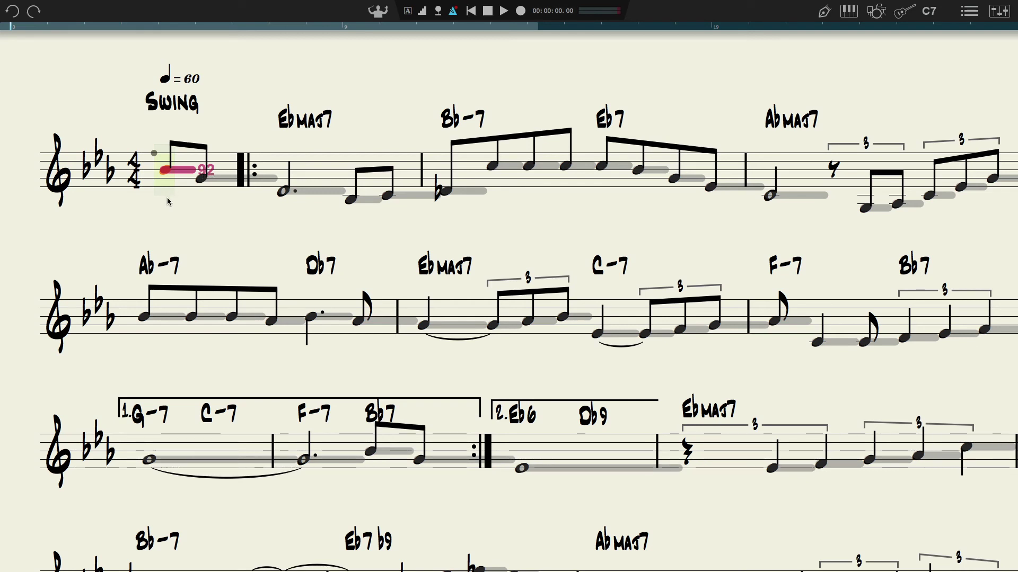
pyautogui.hotkey('shift', 'Down')
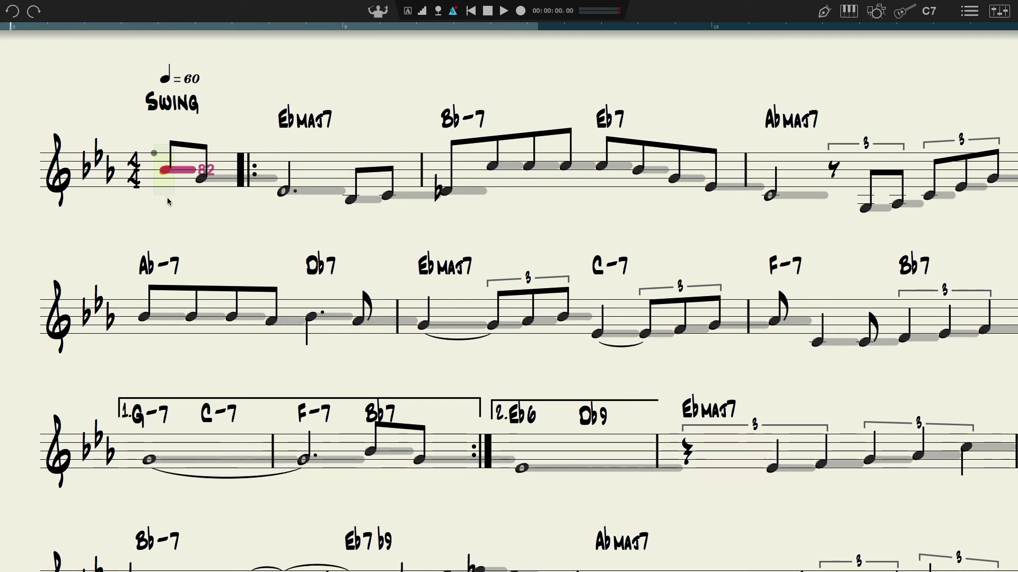
# - Try the first pickup note at a velocity of 32 and restore it to 82
pyautogui.scroll(-2, 168, 199)
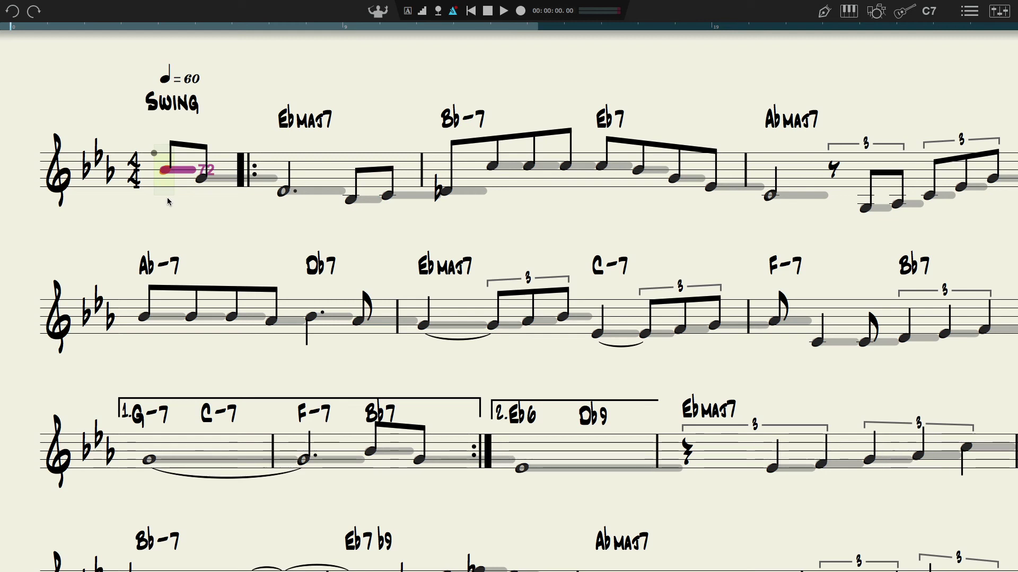
pyautogui.scroll(-2, 167, 199)
pyautogui.scroll(-6, 167, 199)
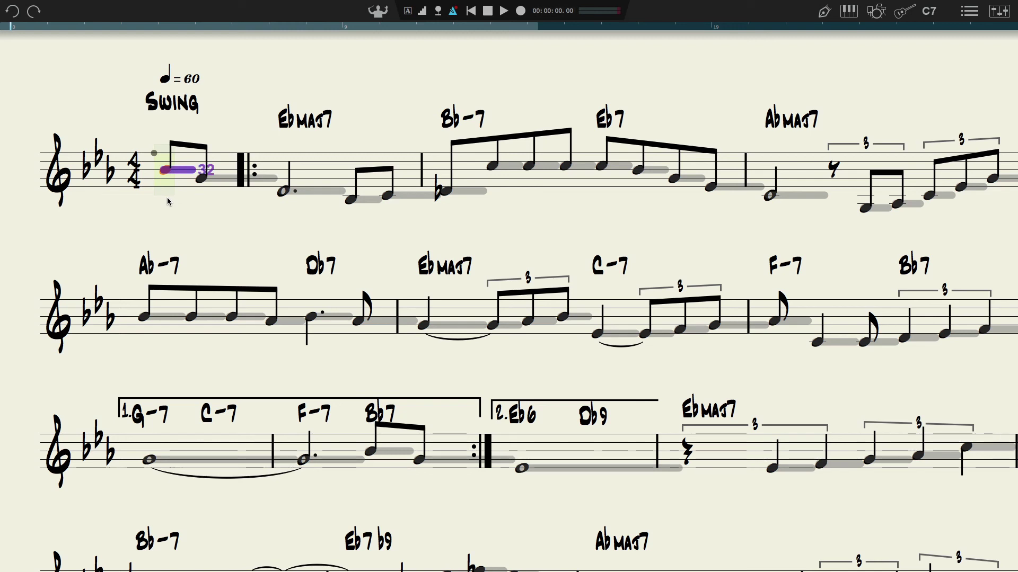
pyautogui.scroll(12, 167, 199)
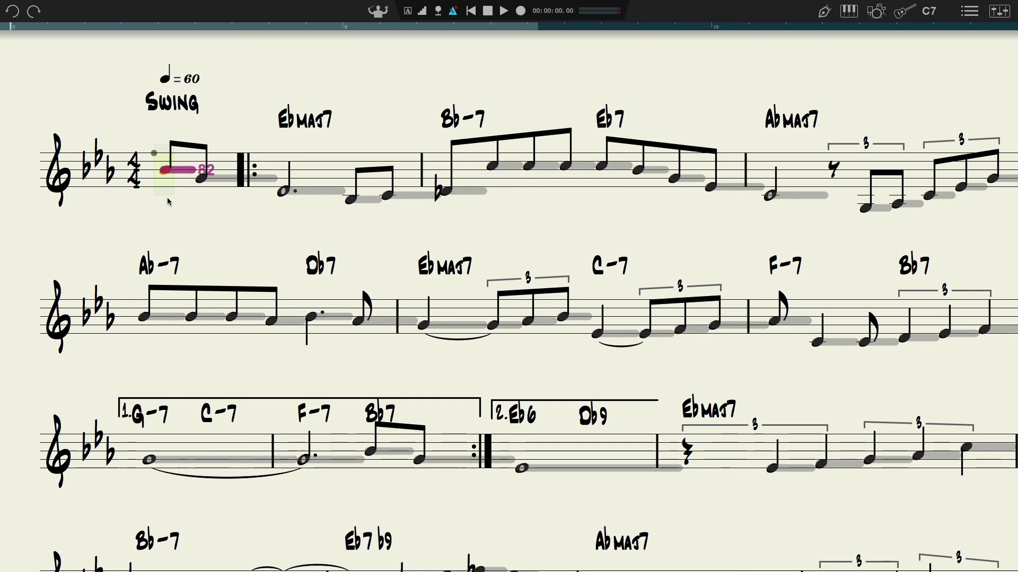
# - Select all the music in the first system, from the pickup notes through the A♭maj7 bar, and lower its playback velocity
pyautogui.click(223, 164)
pyautogui.doubleClick(223, 164)
pyautogui.hscroll(4, 236, 171)
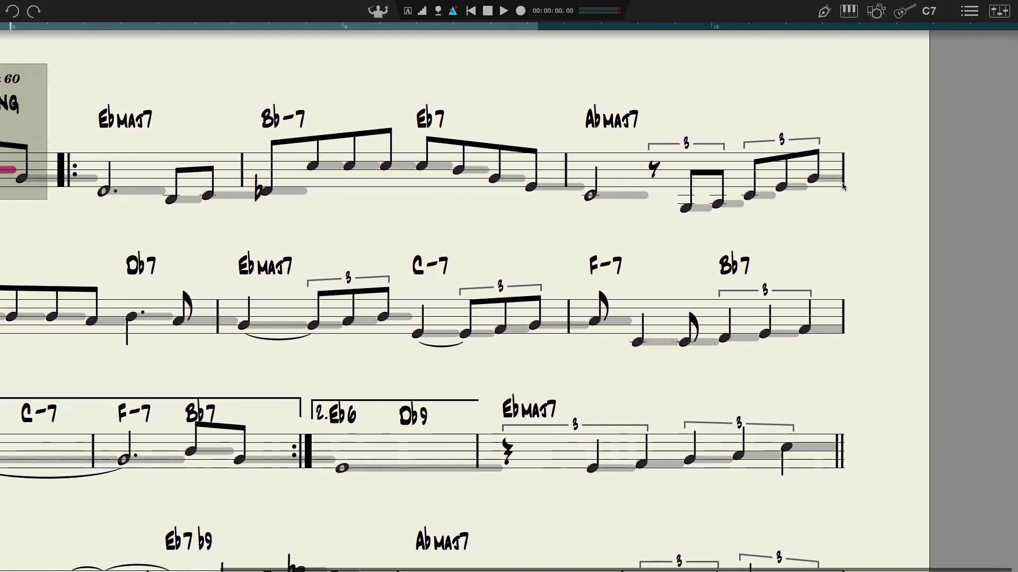
pyautogui.keyDown('shift'); pyautogui.click(834, 166); pyautogui.keyUp('shift')
pyautogui.hscroll(-2, 260, 194)
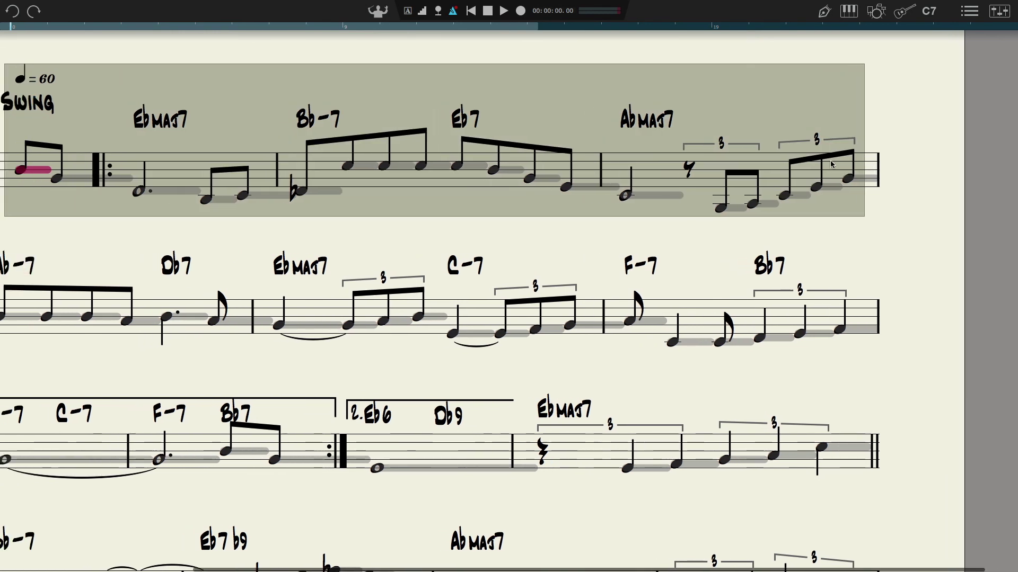
pyautogui.rightClick(89, 202)
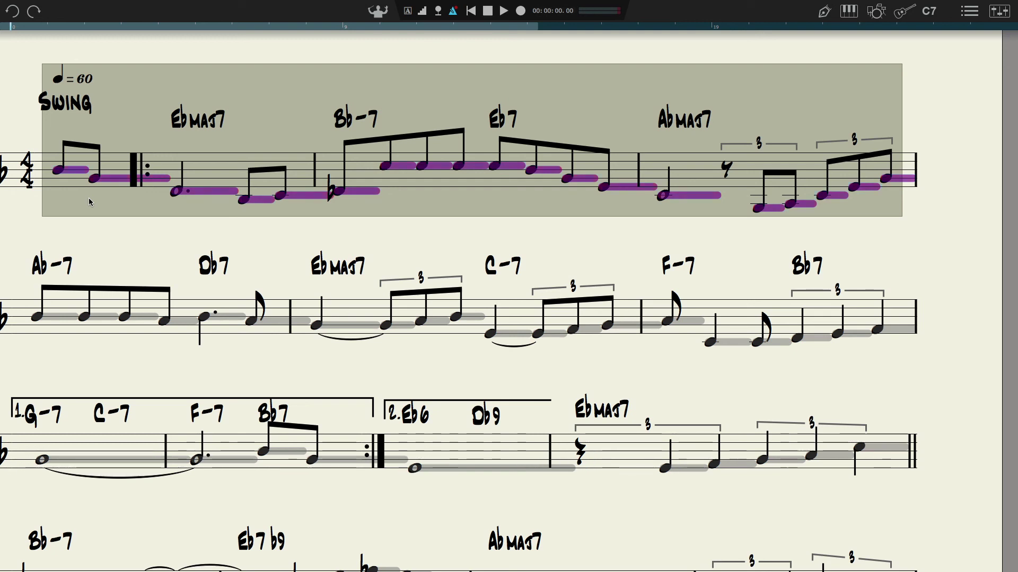
pyautogui.press('Down')
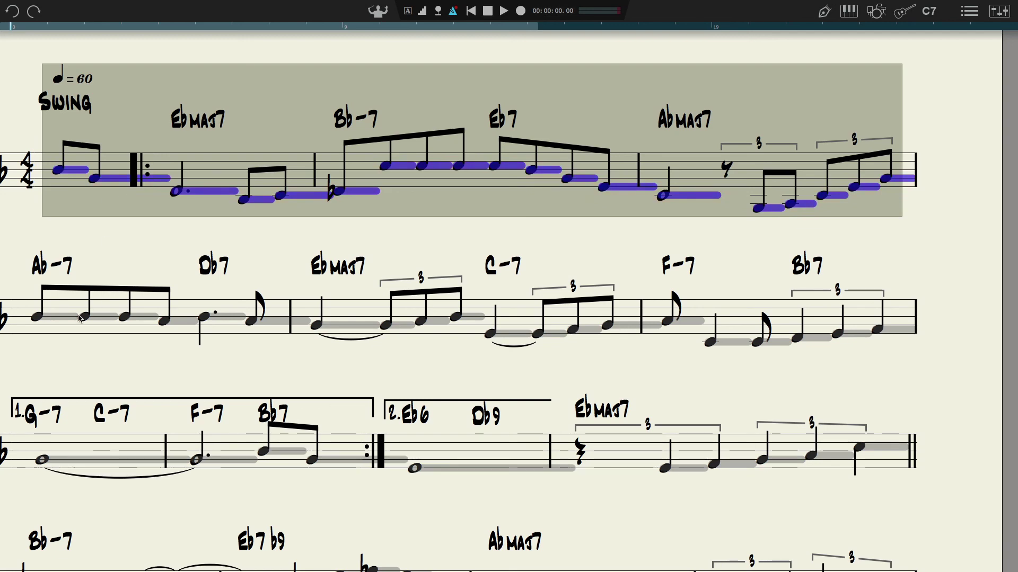
# - Select everything from the A♭-7 bar of the second system to the end of the score and lower its playback velocity to match
pyautogui.click(57, 315)
pyautogui.click(84, 329)
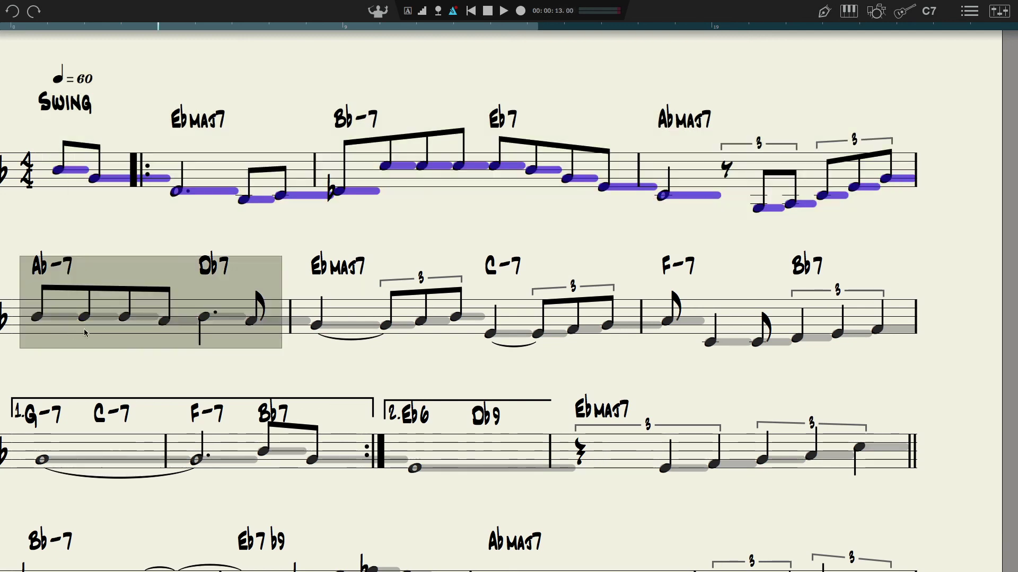
pyautogui.scroll(-15, 85, 333)
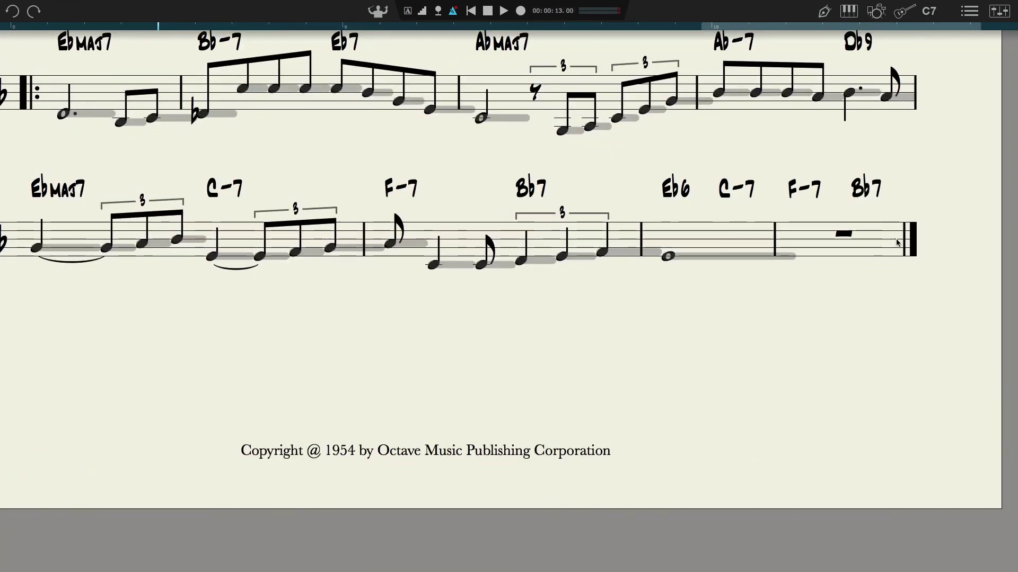
pyautogui.keyDown('shift'); pyautogui.click(897, 243); pyautogui.keyUp('shift')
pyautogui.scroll(15, 845, 260)
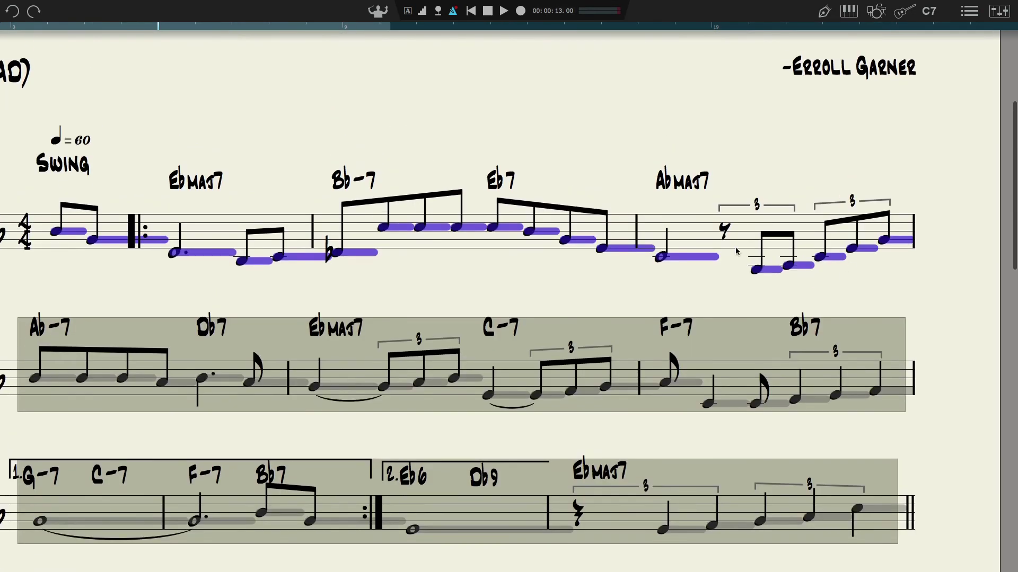
pyautogui.click(469, 264)
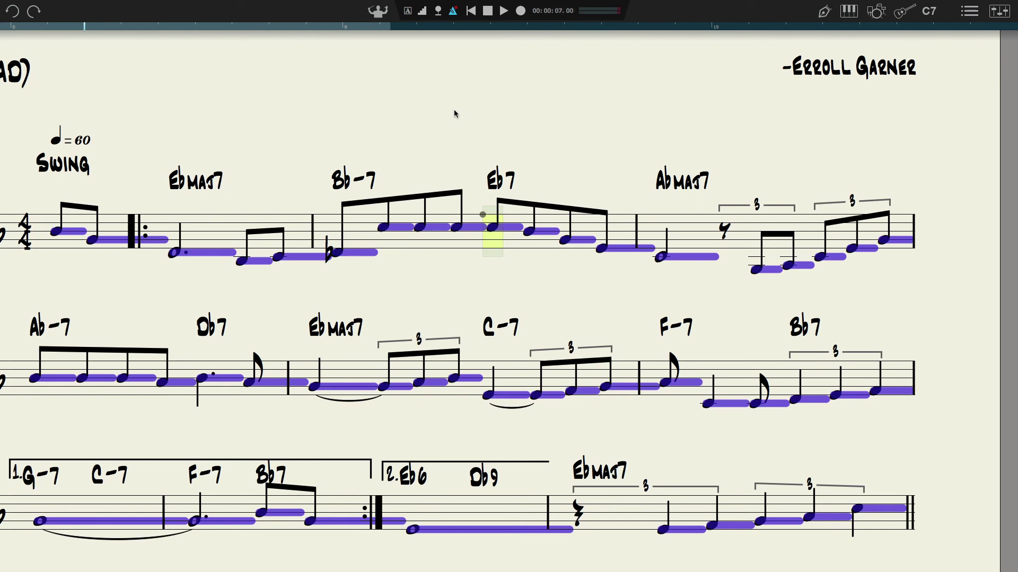
# - Return the playback position to the start of the score and hide the sequencer overlay's velocity bars
pyautogui.click(474, 12)
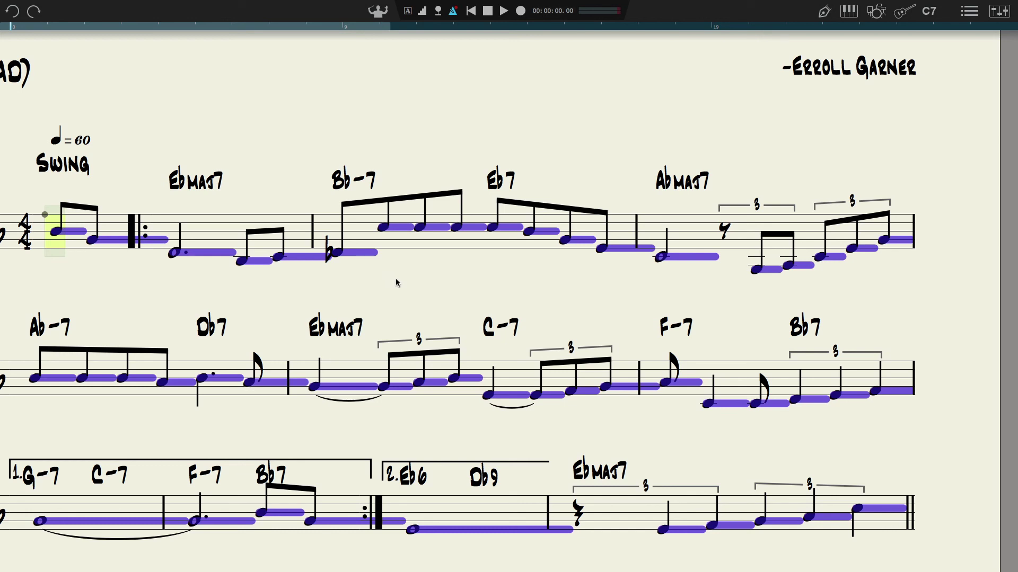
pyautogui.hotkey('ctrl', 't')
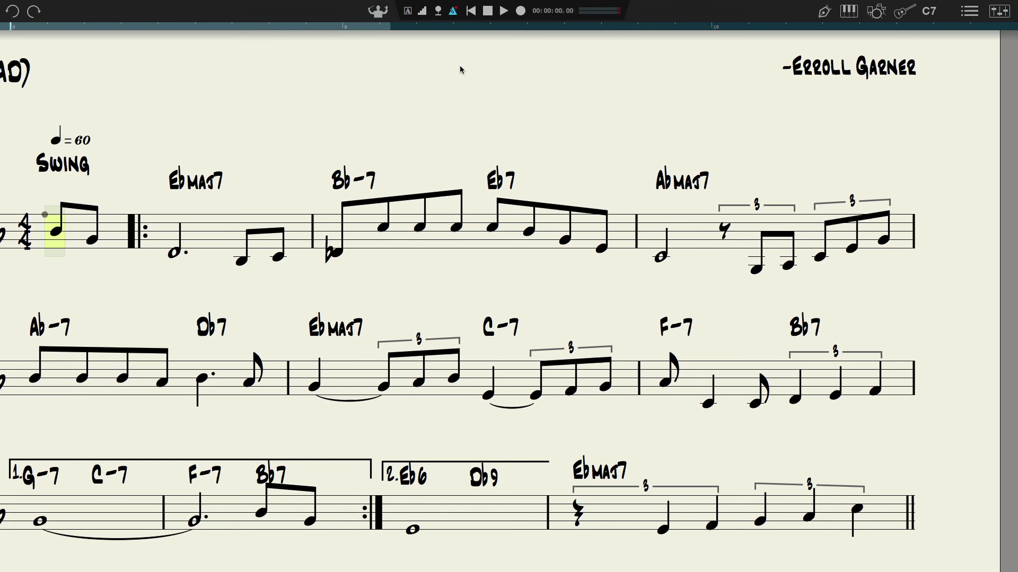
pyautogui.scroll(-3, 459, 65)
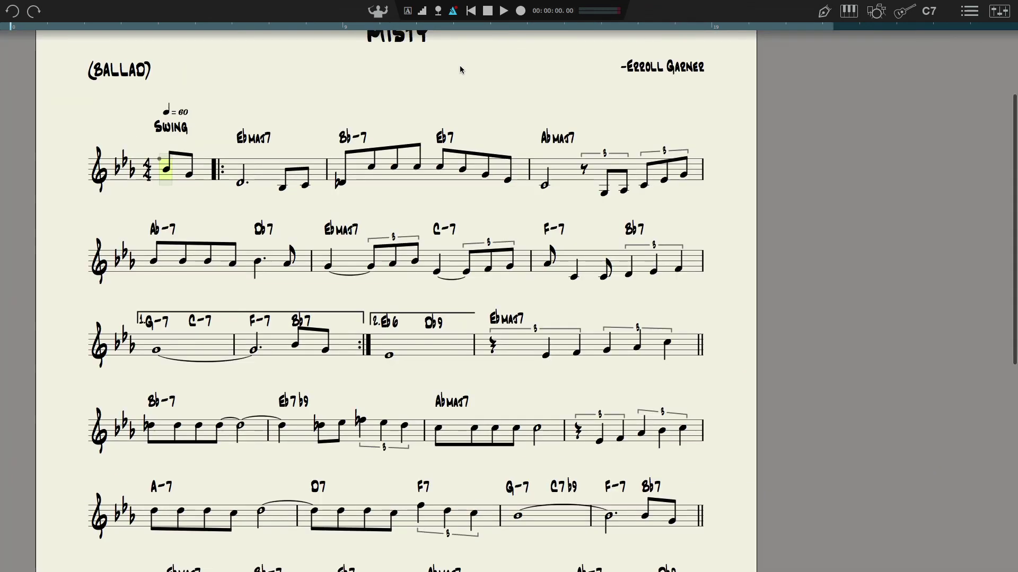
pyautogui.scroll(-3, 459, 65)
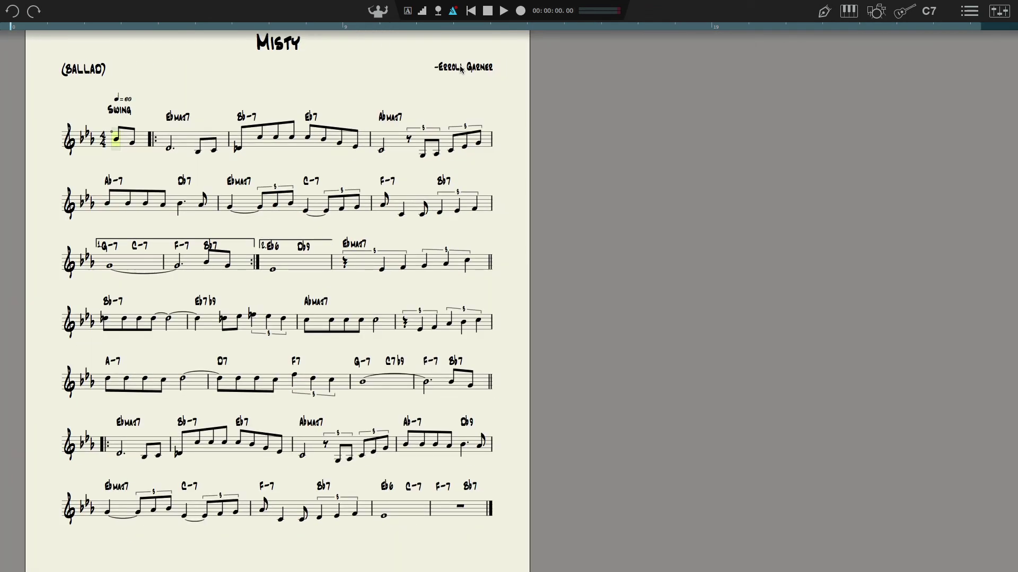